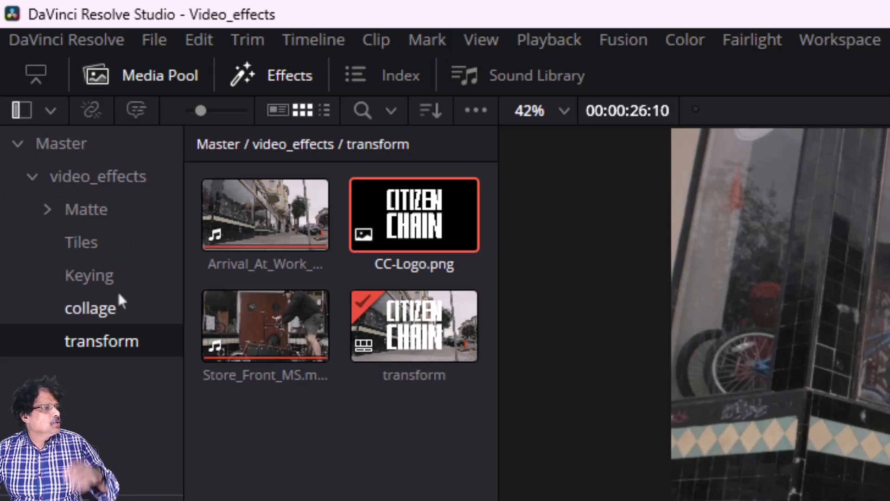
# Create a timeline named tiles_titles from the mountain landscape clip in the Tiles bin, using the project settings
pyautogui.click(88, 247)
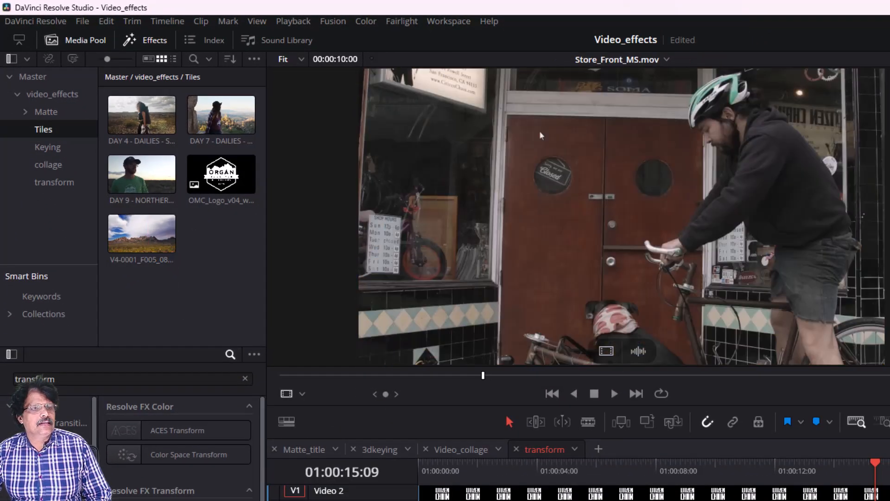
pyautogui.click(135, 238)
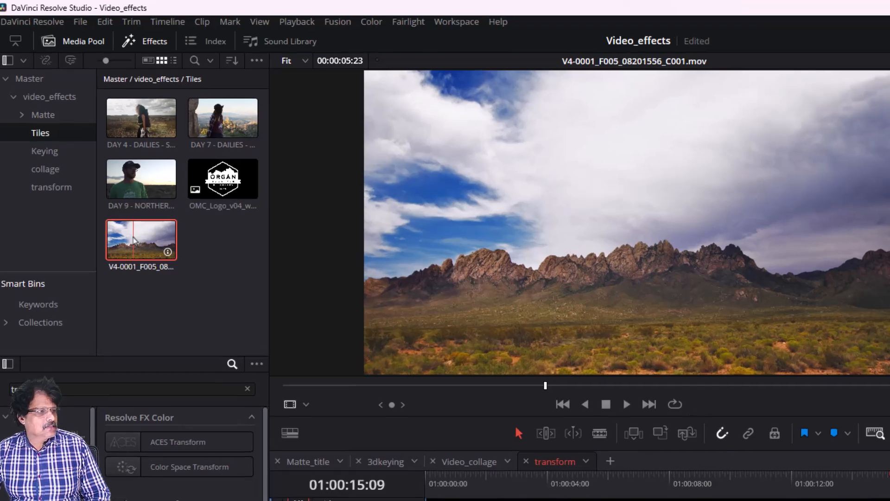
pyautogui.rightClick(135, 240)
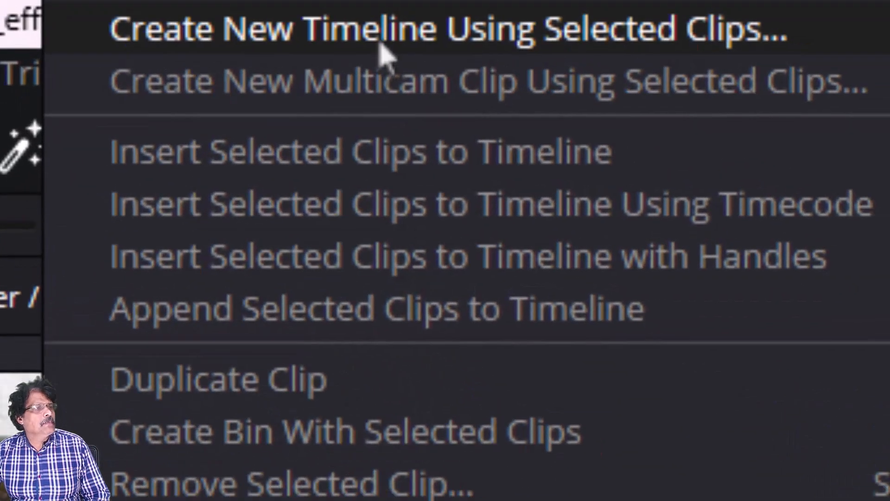
pyautogui.click(408, 49)
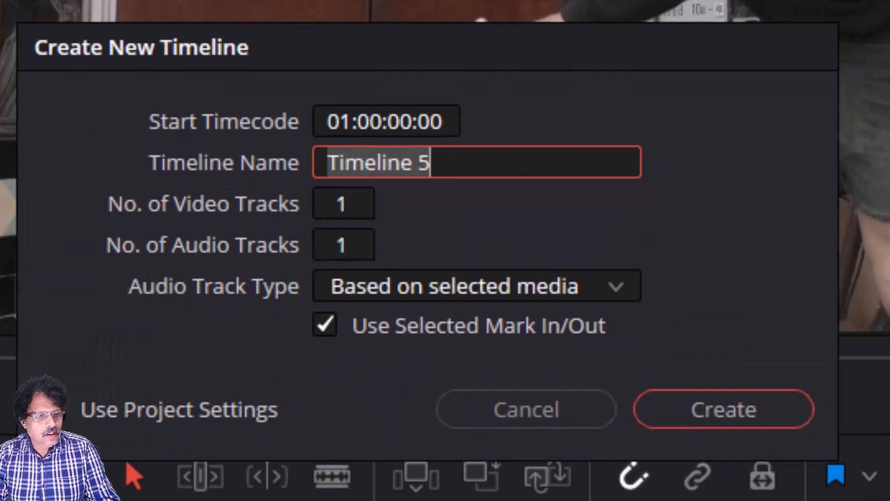
pyautogui.write('tiles')
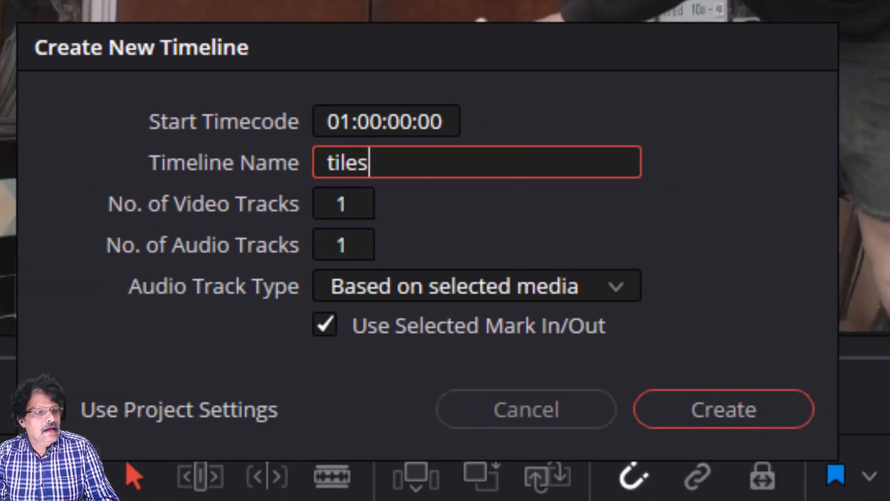
pyautogui.write('_titles')
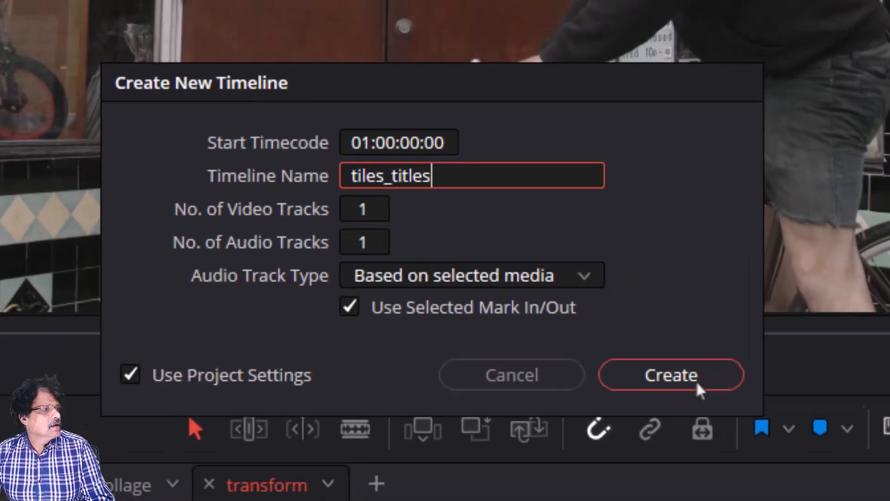
pyautogui.click(754, 419)
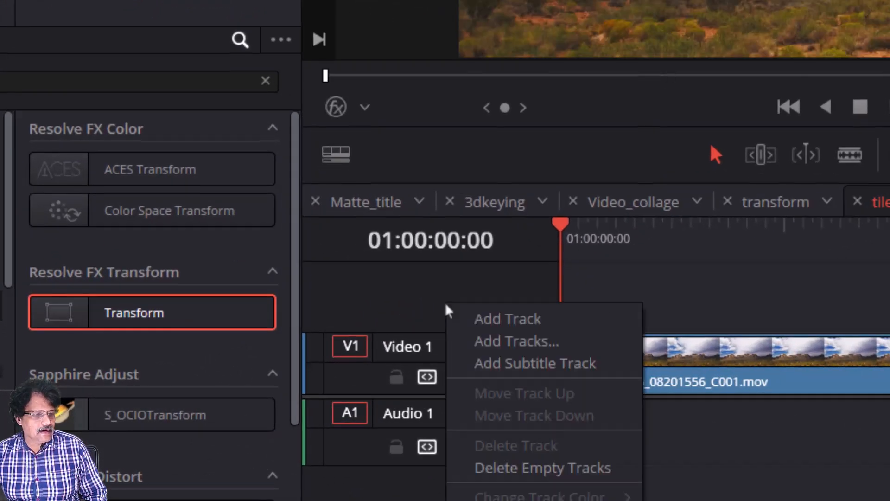
# Add 4 video tracks above Video 1 with 0 extra audio tracks, and enlarge the timeline's video track area
pyautogui.rightClick(249, 362)
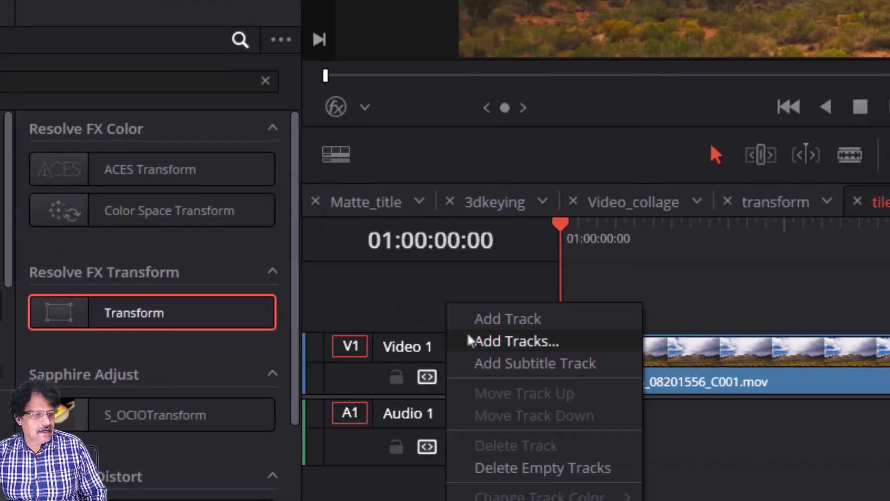
pyautogui.click(465, 341)
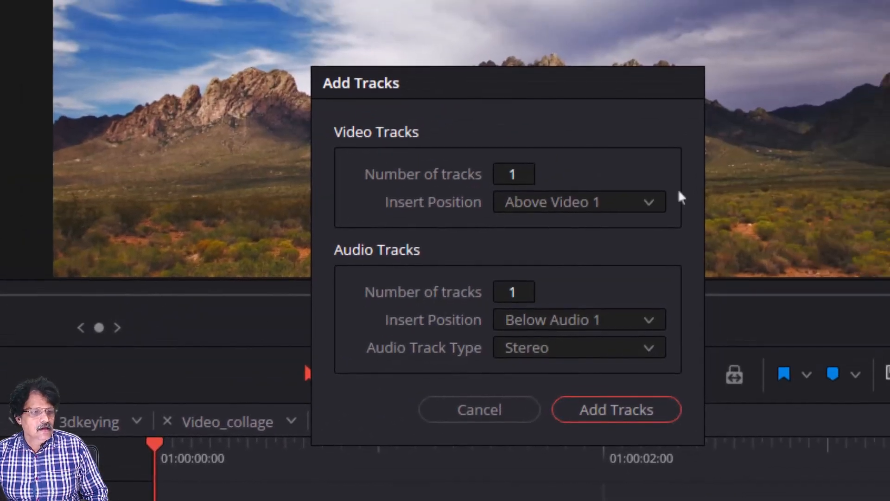
pyautogui.click(518, 177)
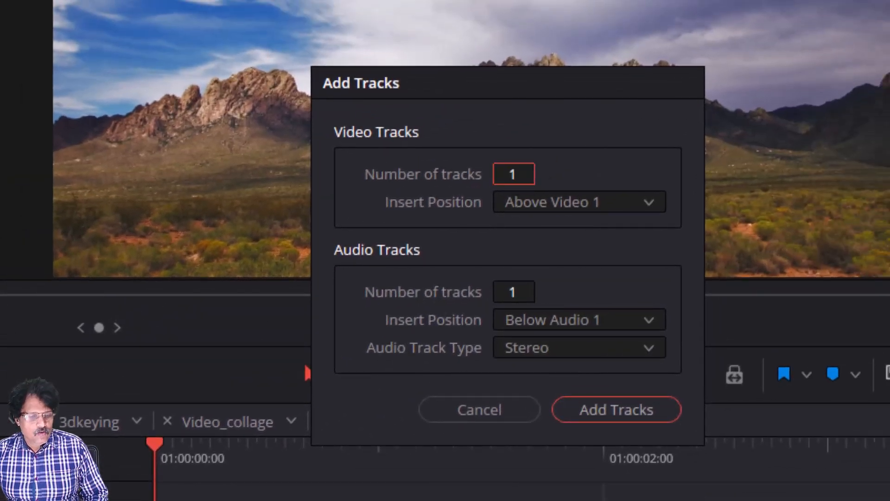
pyautogui.press('Tab')
pyautogui.write('0')
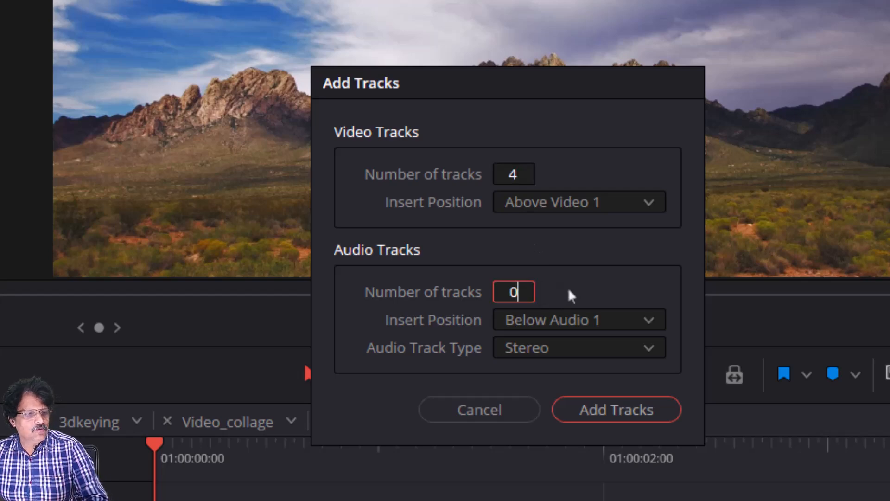
pyautogui.click(601, 410)
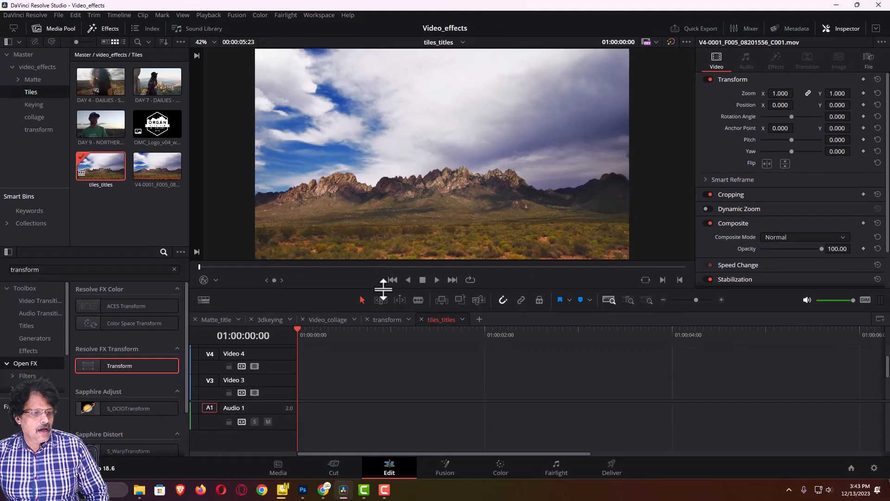
pyautogui.moveTo(383, 288); pyautogui.dragTo(385, 249)
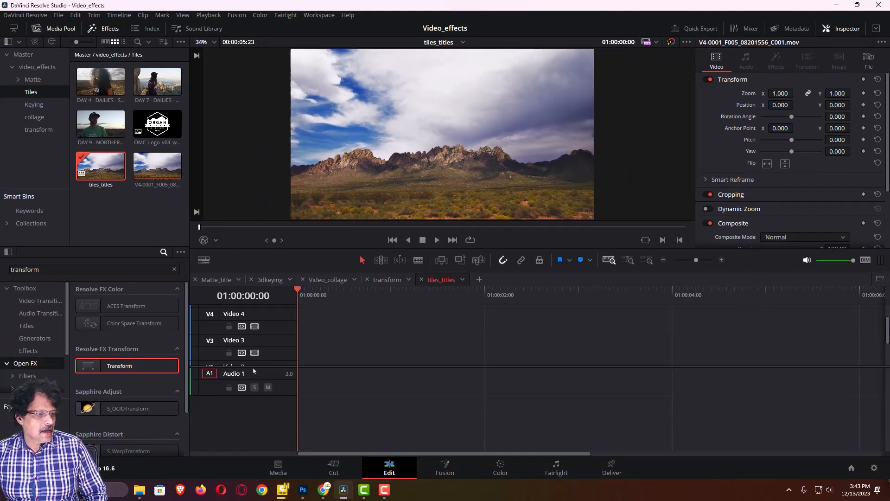
pyautogui.moveTo(254, 366); pyautogui.dragTo(259, 424)
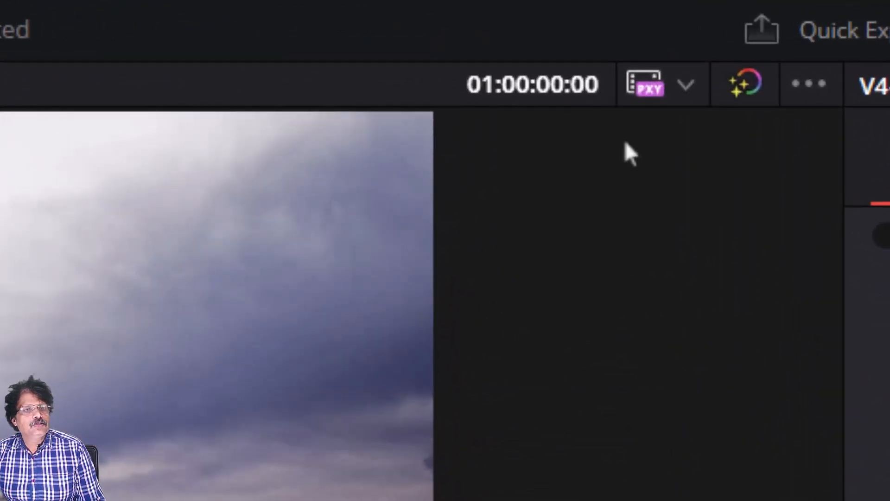
# Place the white OMC logo image on Video 2, starting at timecode 01:00:02:00
pyautogui.click(551, 85)
pyautogui.write('200')
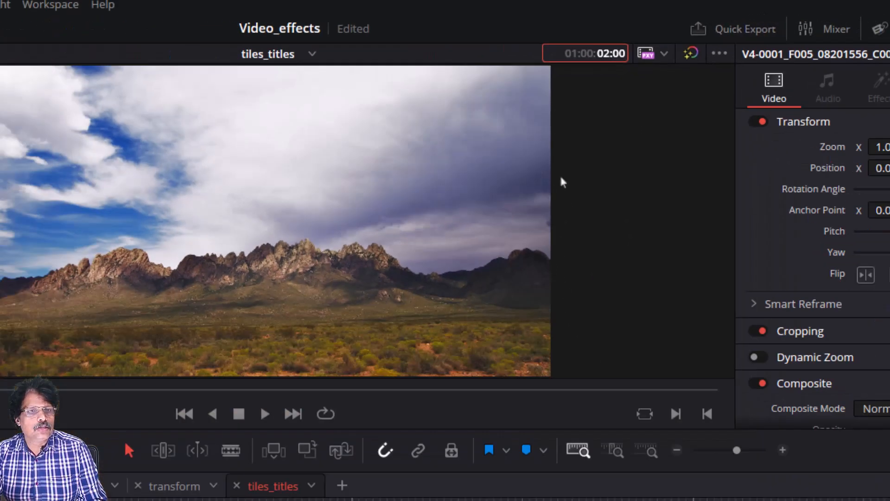
pyautogui.press('Return')
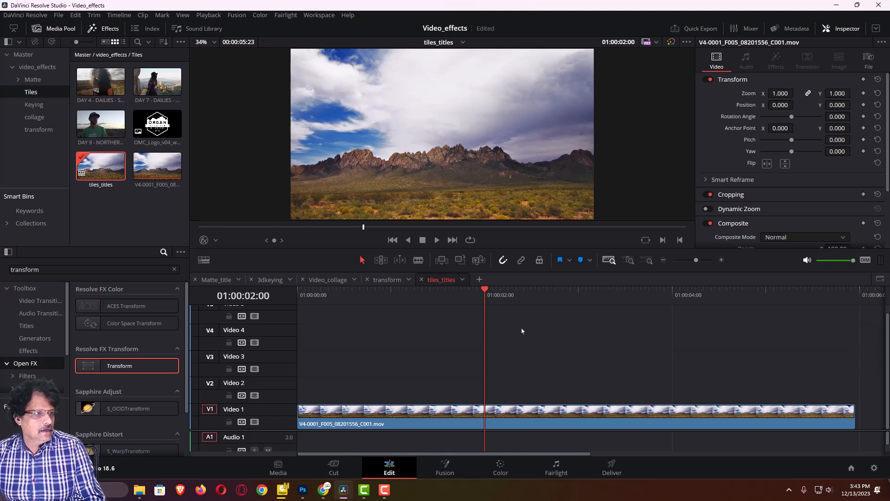
pyautogui.moveTo(157, 124); pyautogui.dragTo(489, 397)
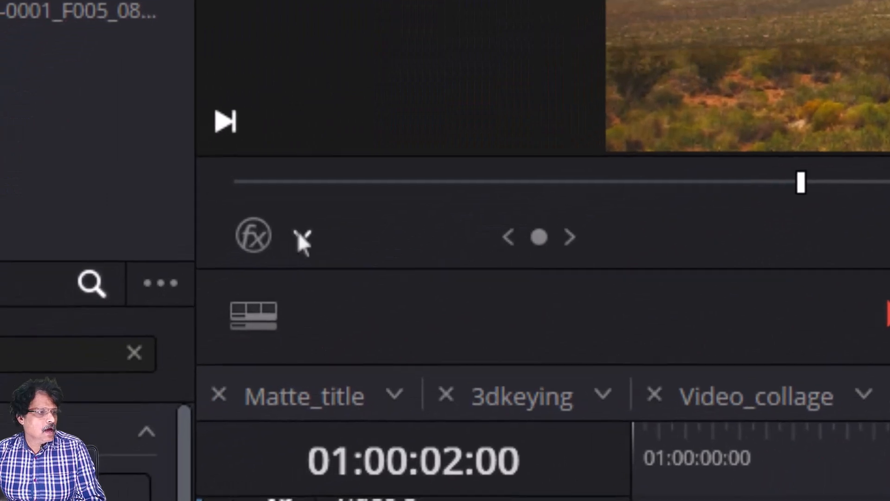
# Scale the logo to a zoom of 0.300 and move it to the lower centre of the frame using the on-screen transform controls
pyautogui.click(43, 382)
pyautogui.click(297, 294)
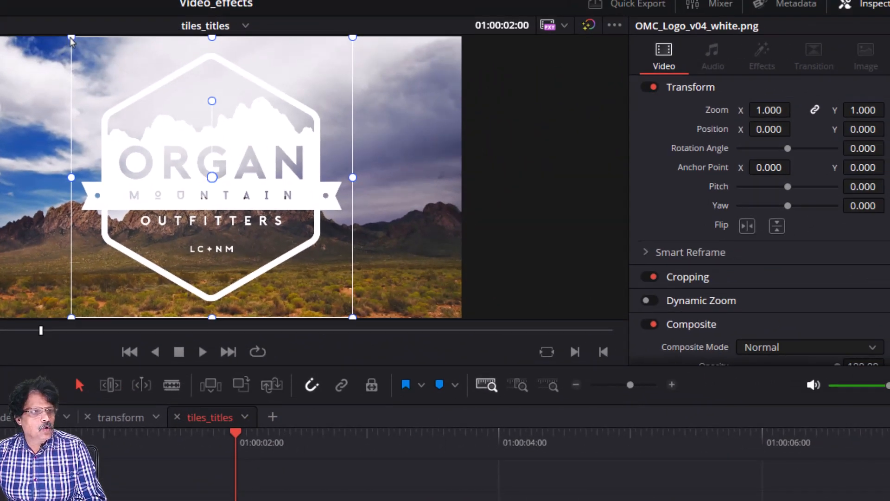
pyautogui.moveTo(87, 28); pyautogui.dragTo(135, 133)
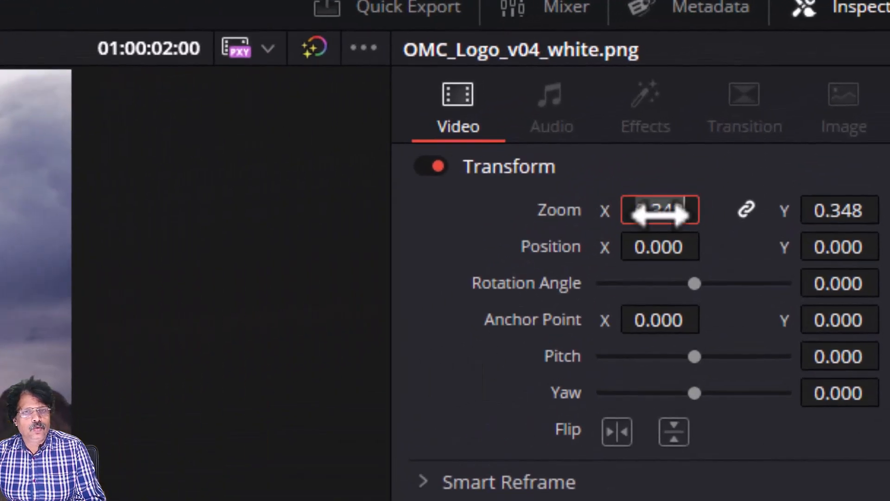
pyautogui.click(714, 163)
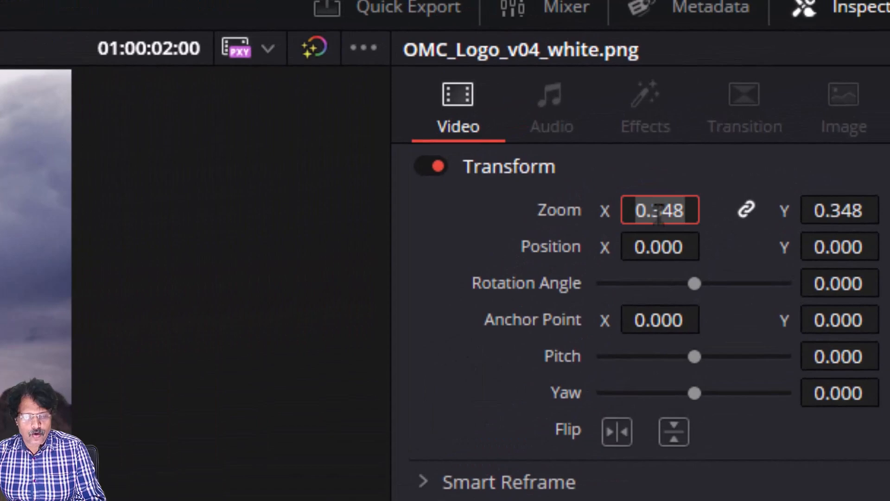
pyautogui.press('BackSpace')
pyautogui.write('0.3')
pyautogui.press('Return')
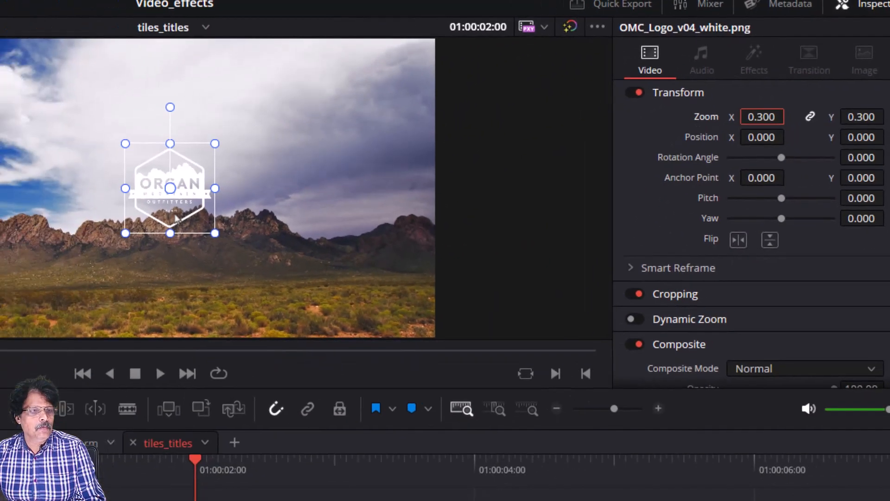
pyautogui.moveTo(174, 206); pyautogui.dragTo(177, 272)
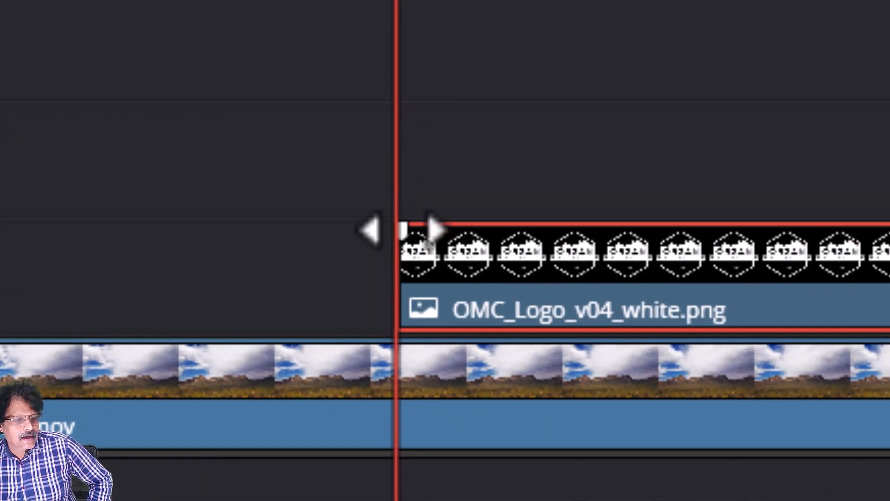
# Add a fade-in of about one second to the start of the logo clip and return the playhead to the timeline start
pyautogui.moveTo(403, 230); pyautogui.dragTo(760, 231)
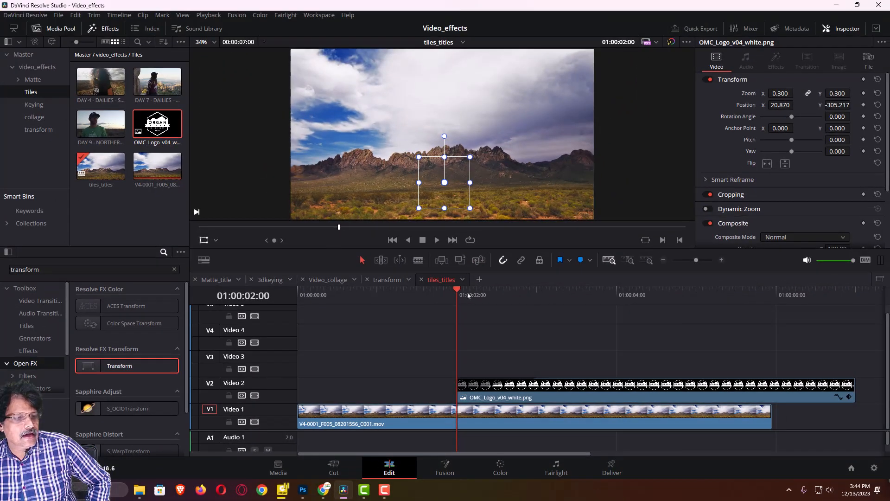
pyautogui.moveTo(457, 289); pyautogui.dragTo(448, 335)
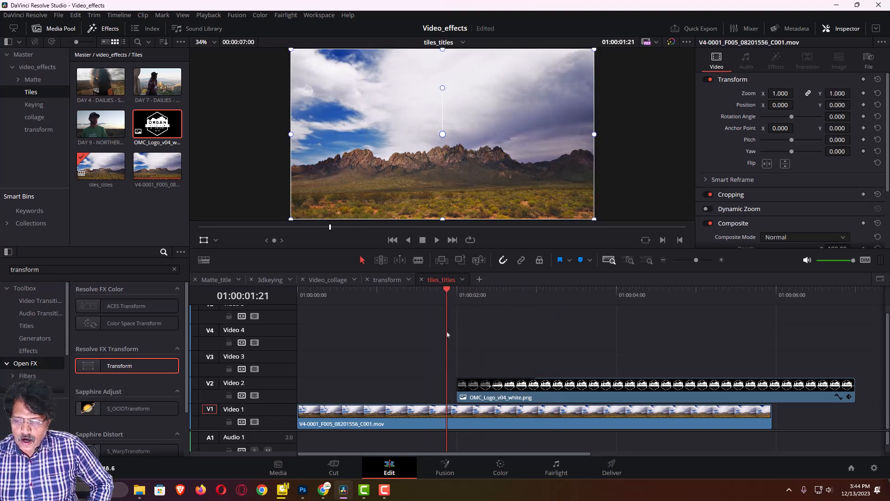
pyautogui.press('Home')
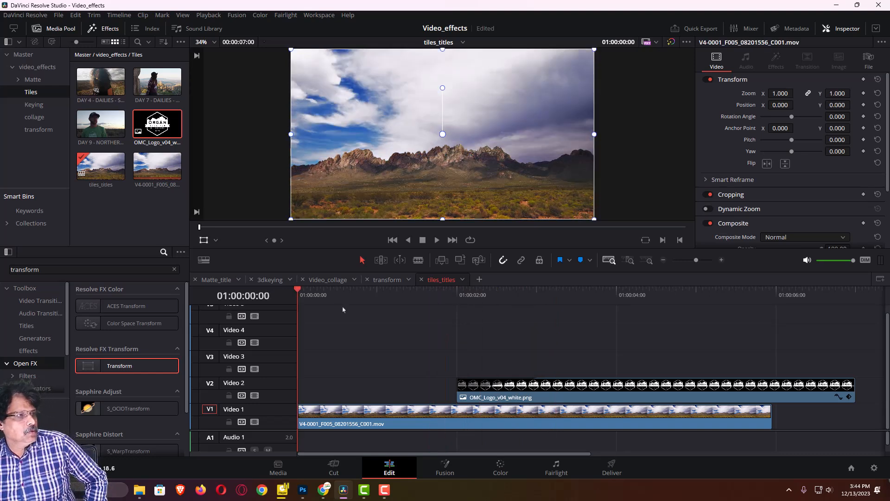
# Trim the end of the logo clip so it finishes together with the landscape clip on Video 1
pyautogui.click(385, 418)
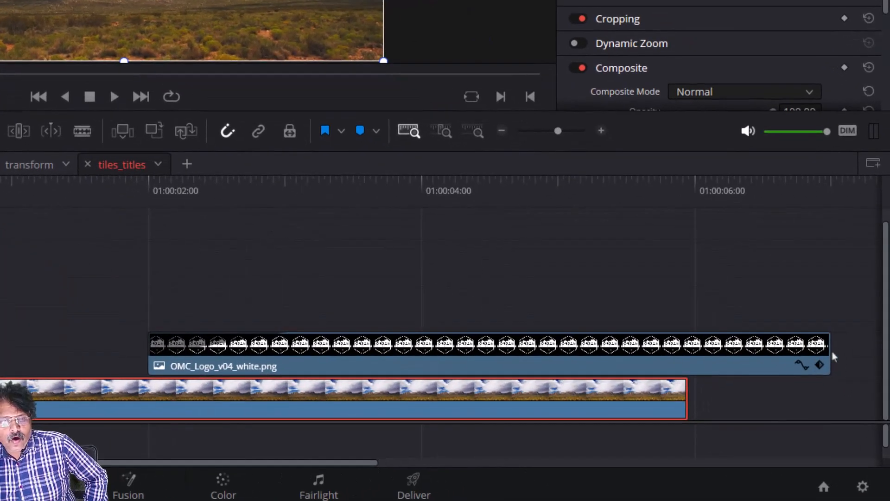
pyautogui.moveTo(829, 355); pyautogui.dragTo(676, 376)
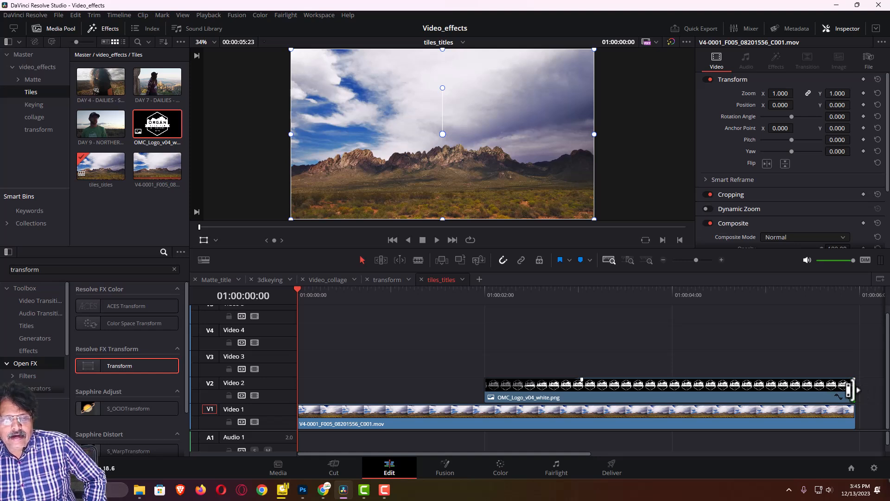
pyautogui.click(849, 390)
# Duplicate the landscape clip from Video 1 onto Video 3 and make Video 3 the destination track for source edits
pyautogui.click(381, 414)
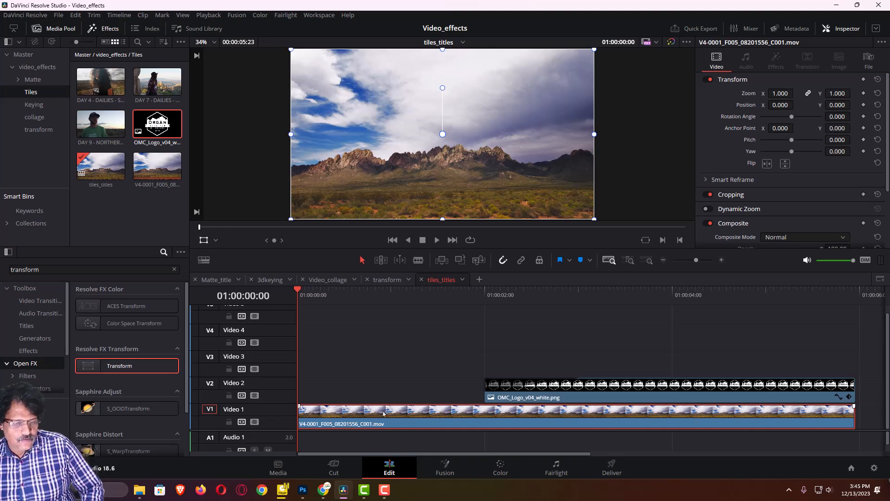
pyautogui.moveTo(371, 414); pyautogui.dragTo(371, 363)
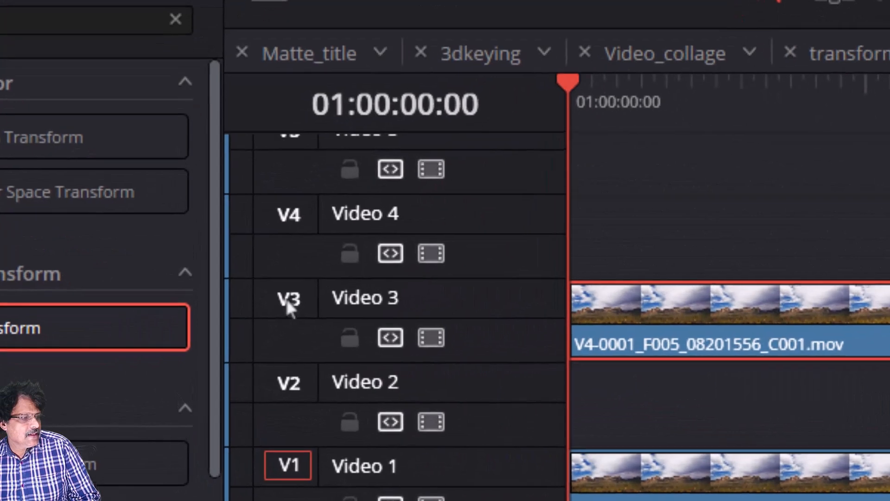
pyautogui.click(209, 356)
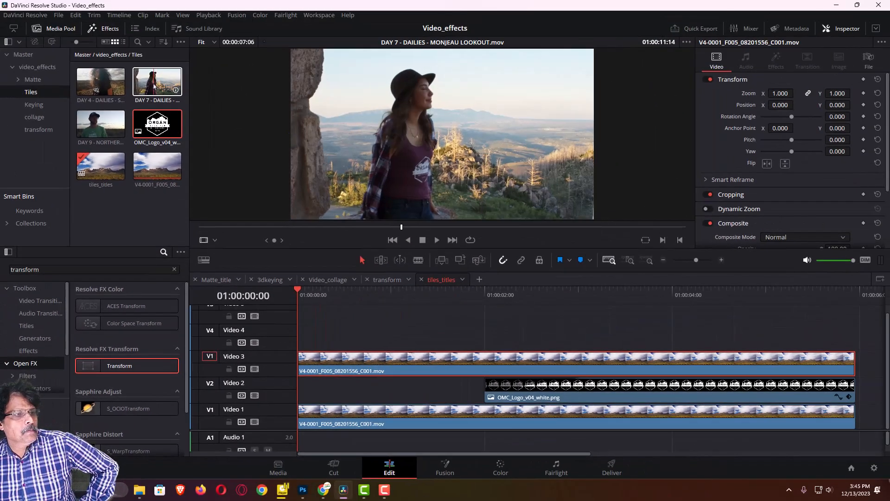
# Hide the inspector and on-screen transform controls, and replace the Video 3 clip with DAY 7 - DAILIES - MONJEAU LOOKOUT.mov using Fit to Fill
pyautogui.click(153, 83)
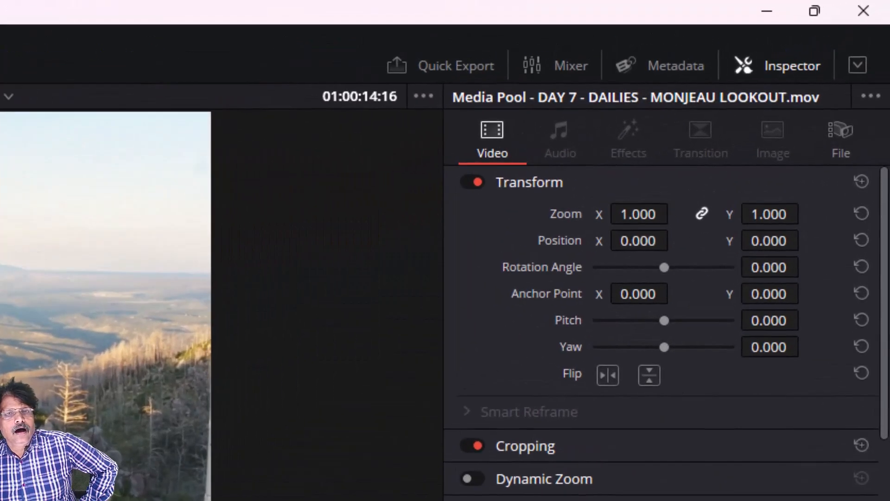
pyautogui.click(786, 65)
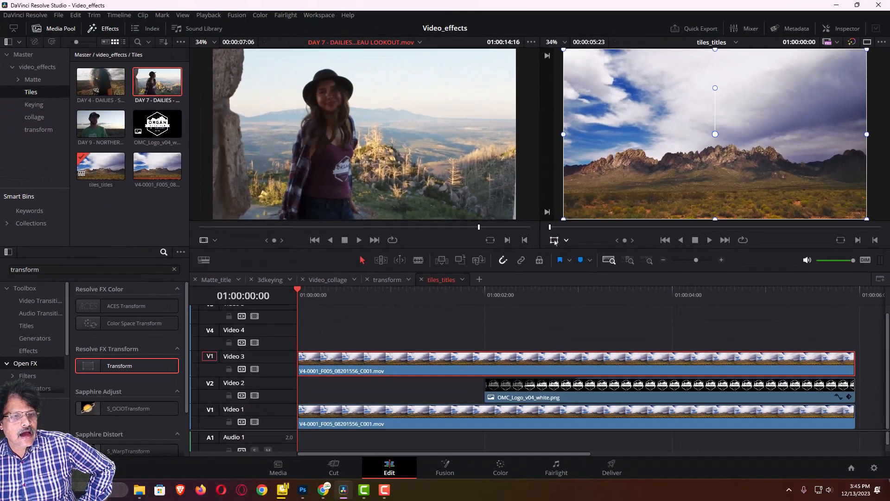
pyautogui.click(555, 240)
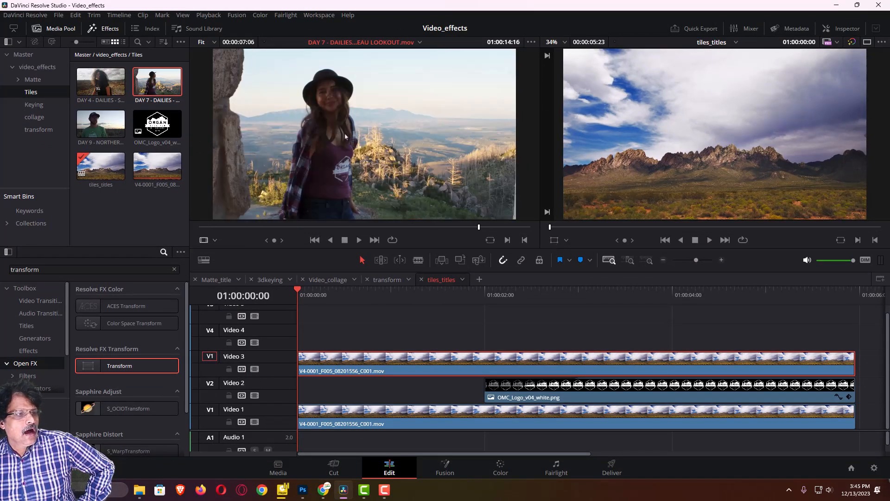
pyautogui.moveTo(157, 124); pyautogui.dragTo(784, 143)
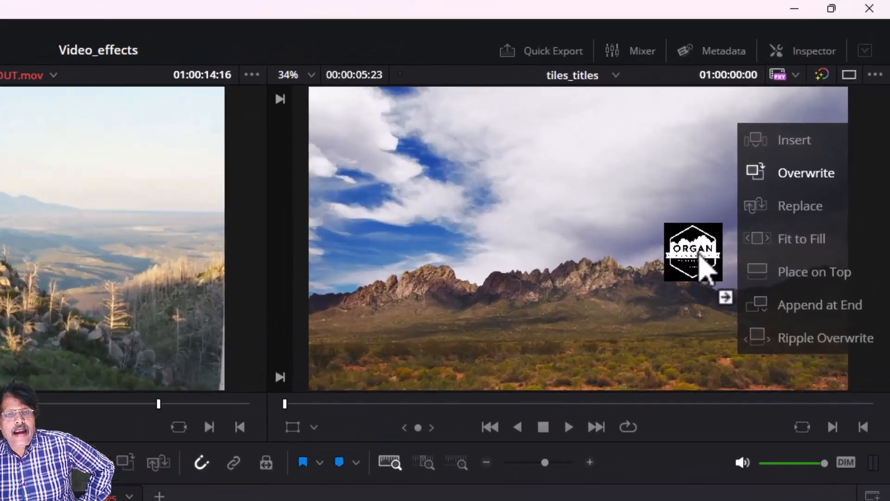
pyautogui.moveTo(700, 256); pyautogui.dragTo(819, 271)
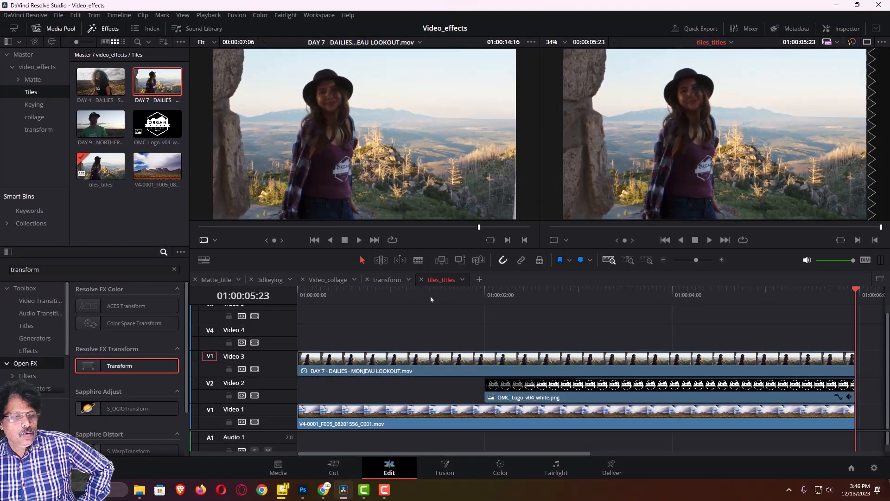
# Duplicate the landscape clip from Video 1 onto Video 4 and replace the copy with DAY 9 - NORTHERN NM.mov using Fit to Fill
pyautogui.moveTo(424, 292); pyautogui.dragTo(292, 334)
pyautogui.click(367, 419)
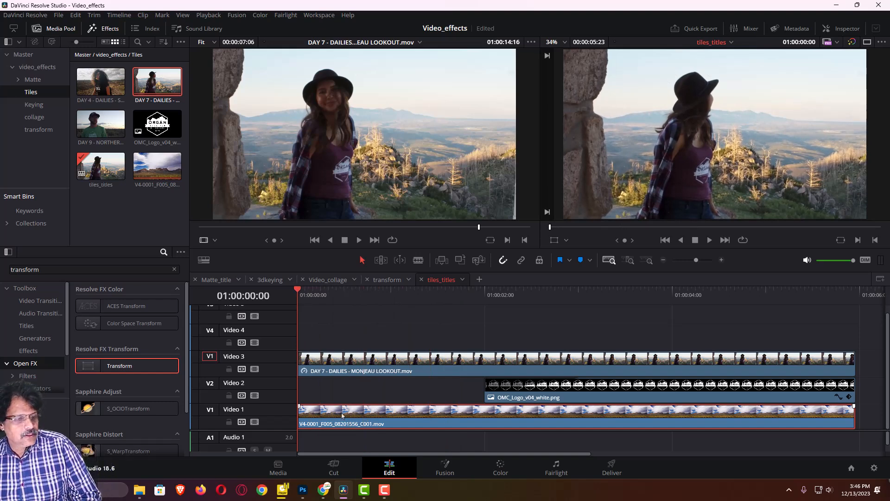
pyautogui.moveTo(341, 412); pyautogui.dragTo(341, 337)
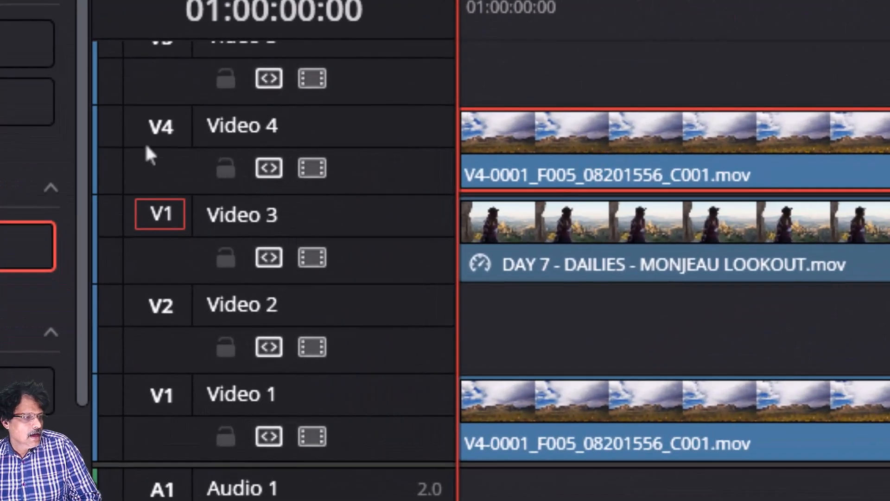
pyautogui.click(161, 127)
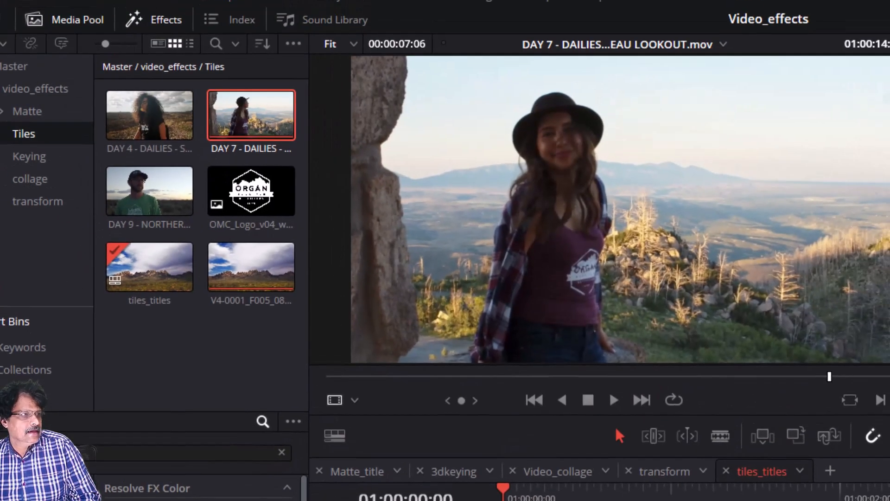
pyautogui.click(149, 190)
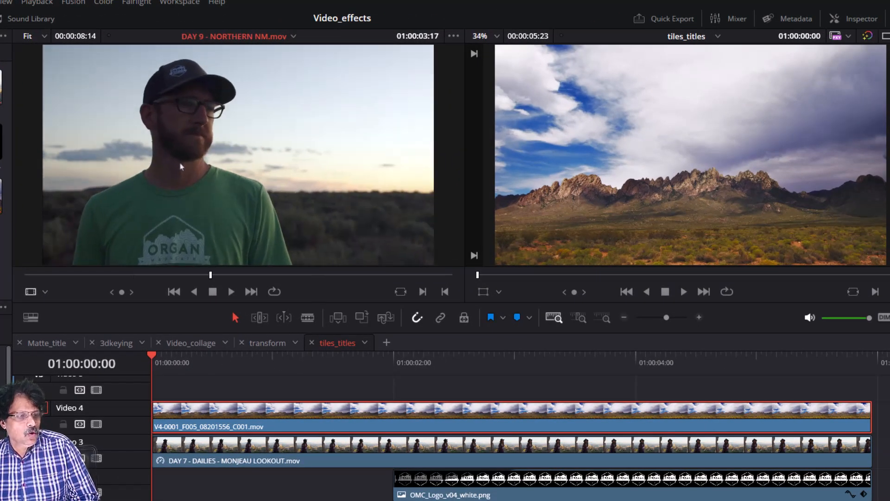
pyautogui.moveTo(190, 151); pyautogui.dragTo(857, 151)
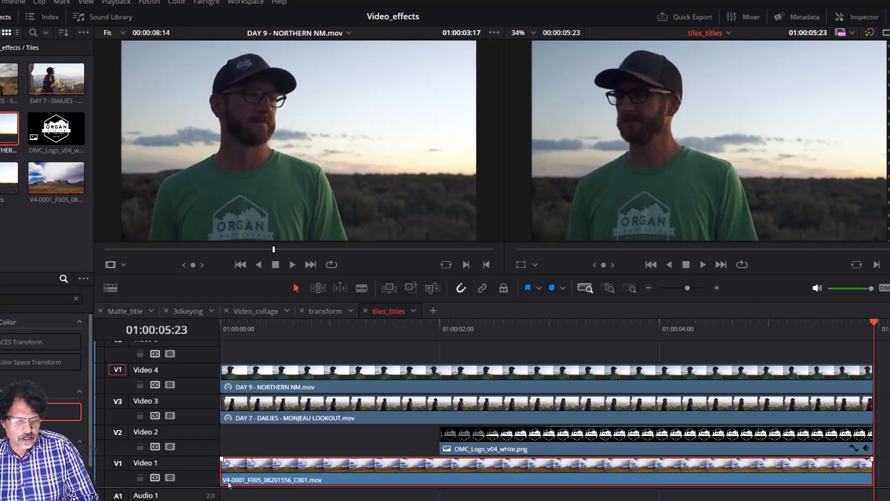
# Duplicate the landscape clip onto Video 5 and replace the copy with DAY 4 - DAILIES - SLOT CANYON_S000.mov using Fit to Fill
pyautogui.moveTo(229, 485); pyautogui.dragTo(230, 353)
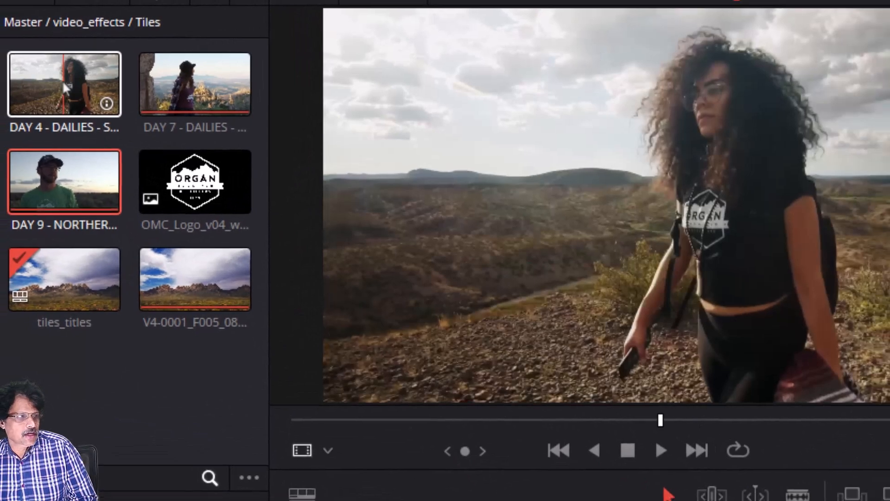
pyautogui.click(60, 79)
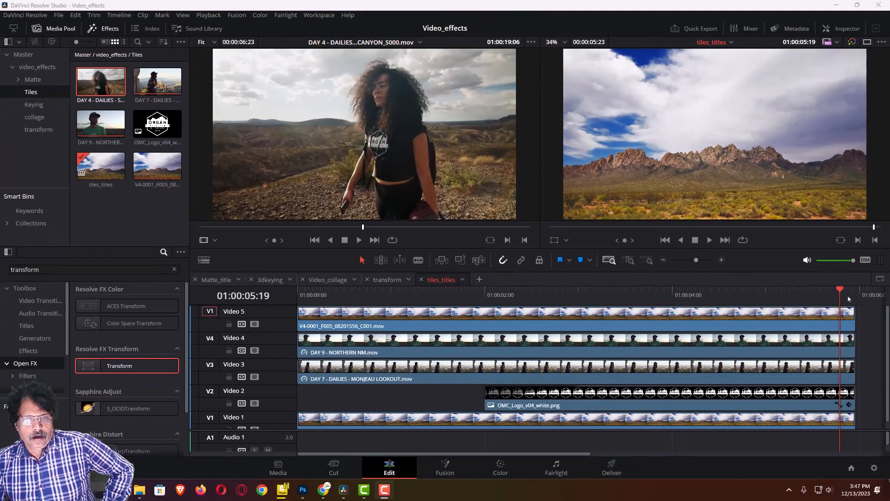
pyautogui.moveTo(840, 292); pyautogui.dragTo(283, 305)
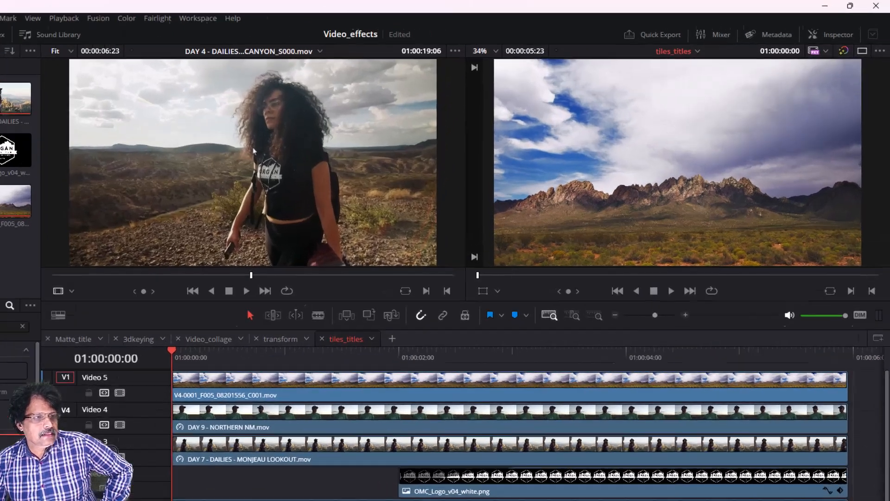
pyautogui.moveTo(365, 124); pyautogui.dragTo(840, 139)
pyautogui.moveTo(765, 343); pyautogui.dragTo(764, 337)
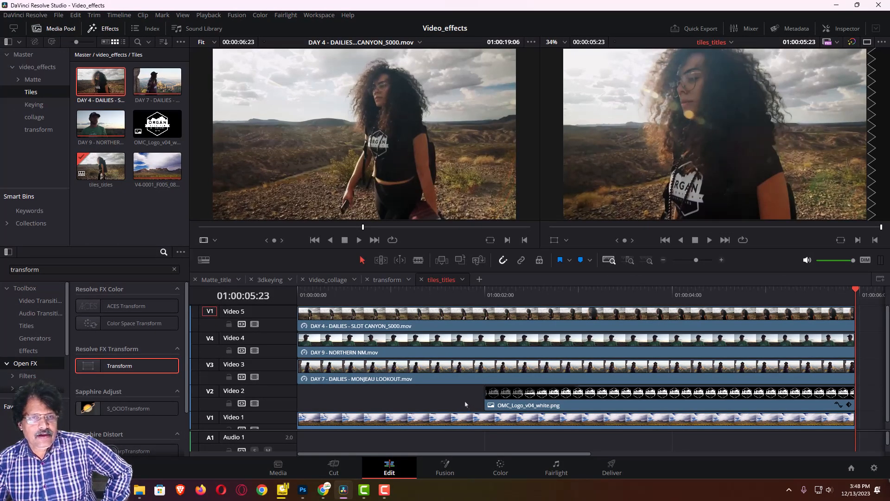
# Return the playhead to the timeline start and disable the Video 5 and Video 4 tracks, keeping the DAY 7 clip selected
pyautogui.click(418, 292)
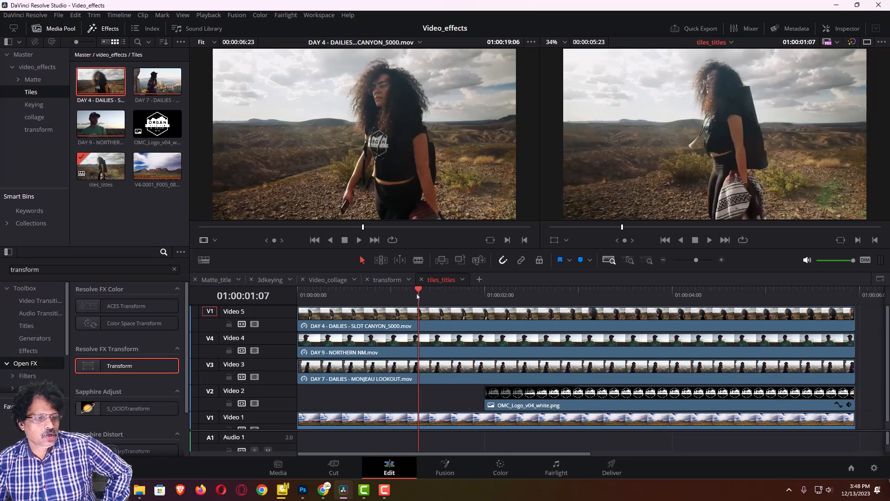
pyautogui.moveTo(419, 292); pyautogui.dragTo(293, 301)
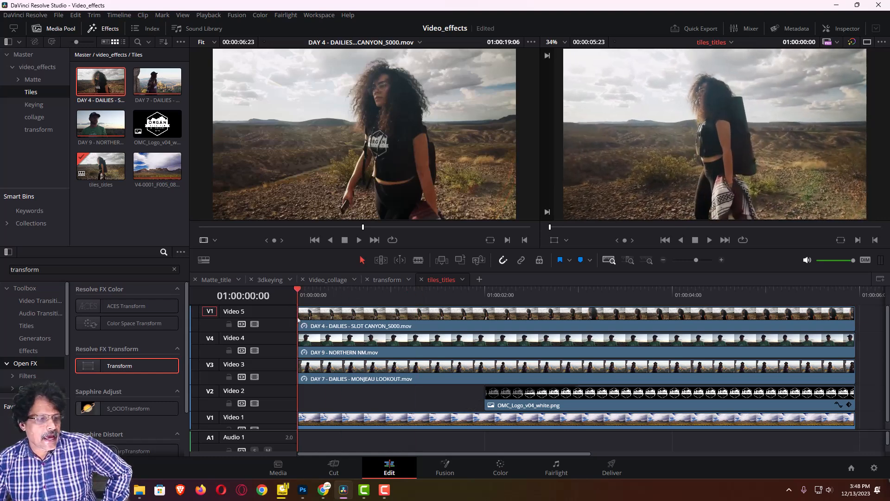
pyautogui.click(334, 370)
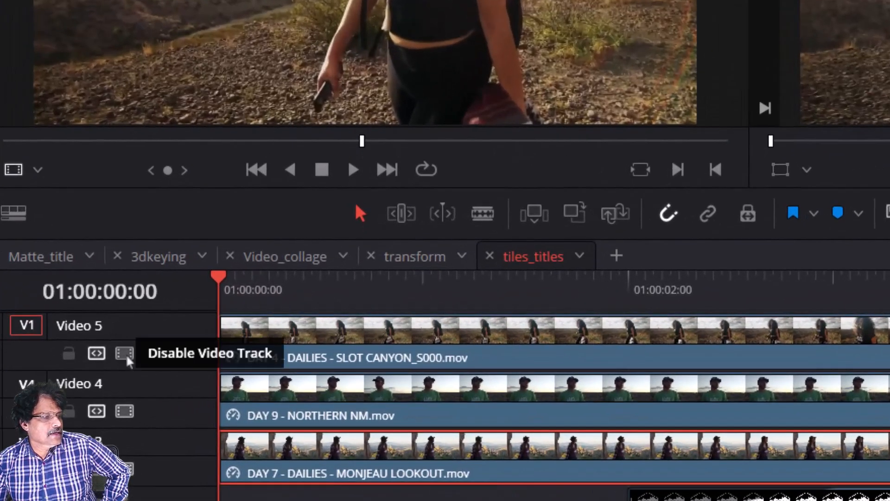
pyautogui.click(126, 356)
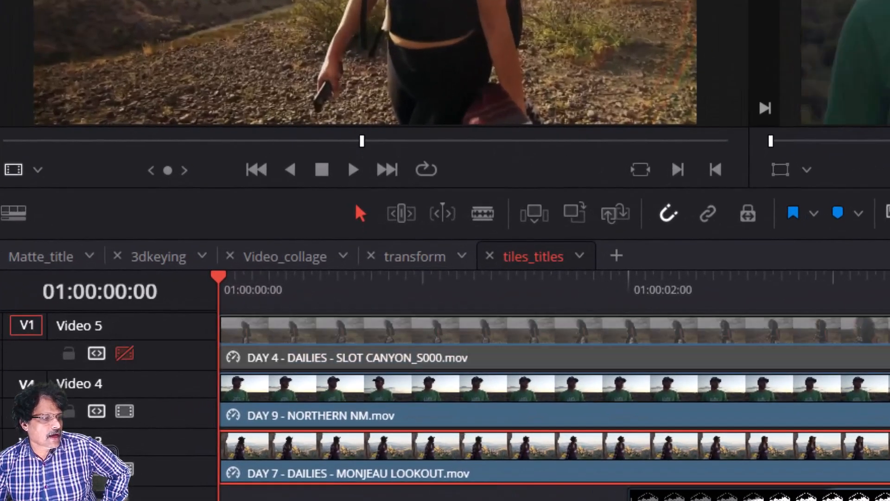
pyautogui.click(124, 411)
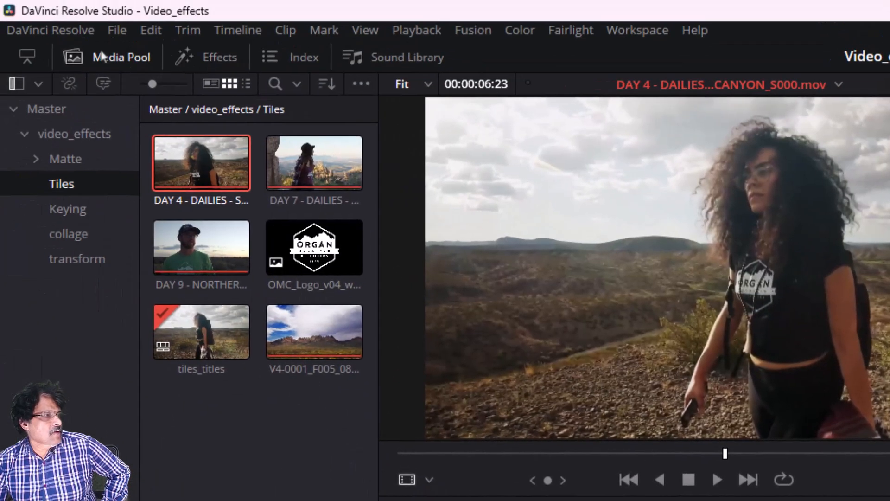
# Hide the media pool, search the effects for "collage" and apply Video Collage to the DAY 7 clip on Video 3
pyautogui.click(102, 56)
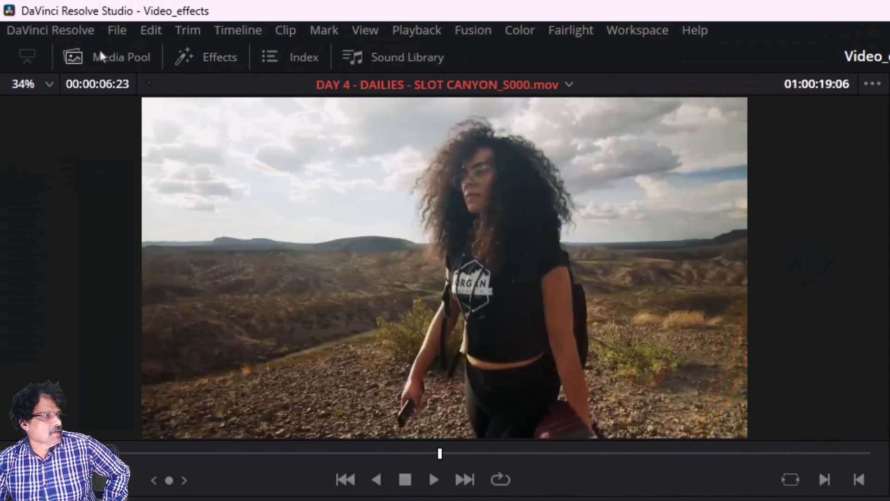
pyautogui.click(202, 60)
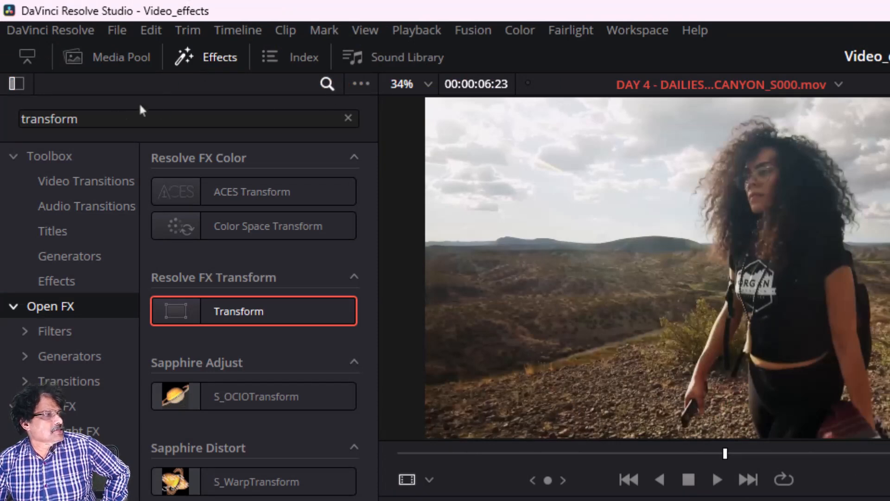
pyautogui.click(348, 117)
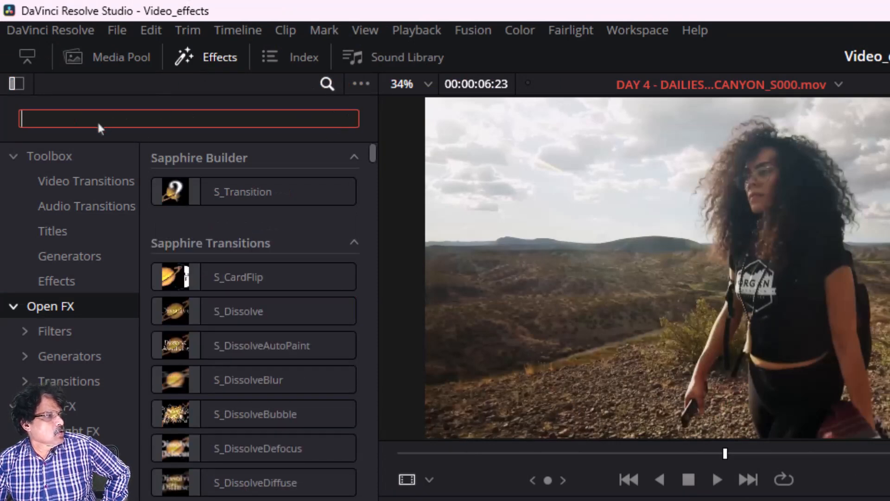
pyautogui.write('collage')
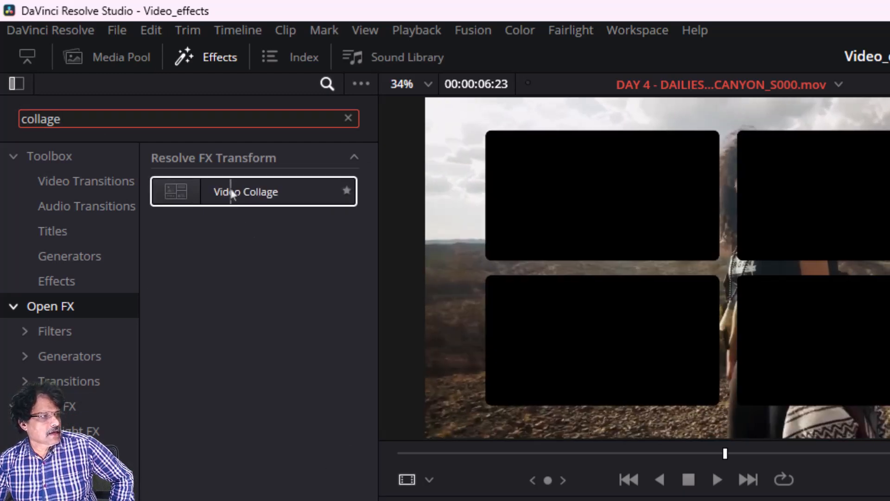
pyautogui.click(229, 186)
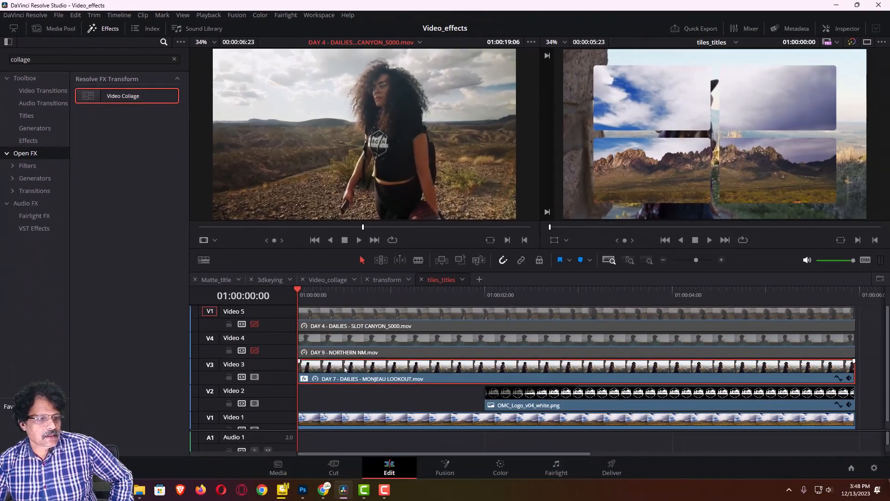
# Set the DAY 7 clip's Video Collage workflow to Create Tile and turn on Preview Layout
pyautogui.click(345, 368)
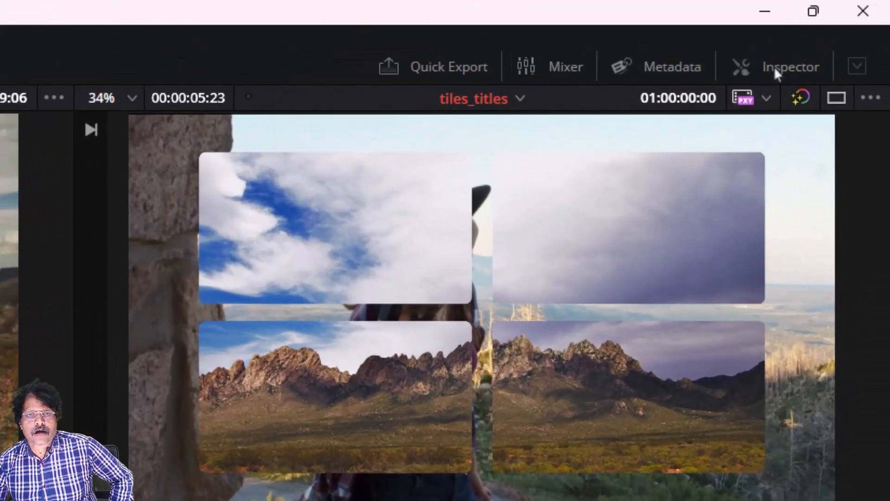
pyautogui.click(777, 70)
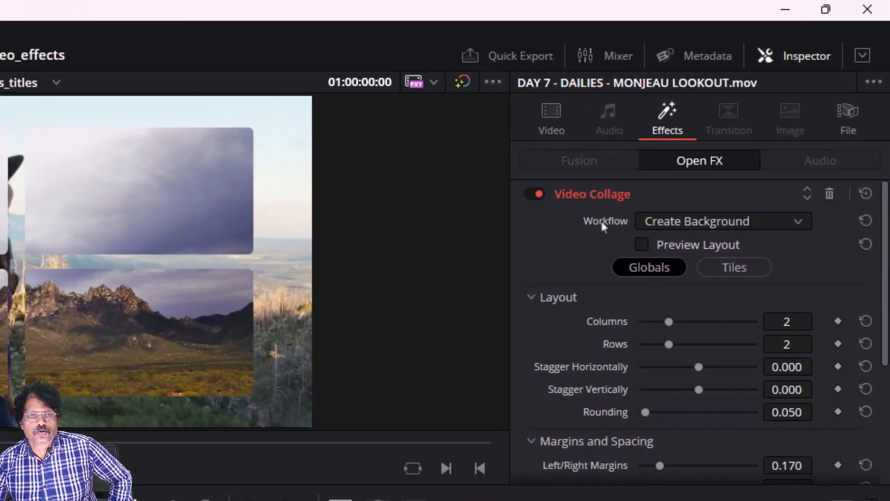
pyautogui.click(677, 221)
pyautogui.click(672, 265)
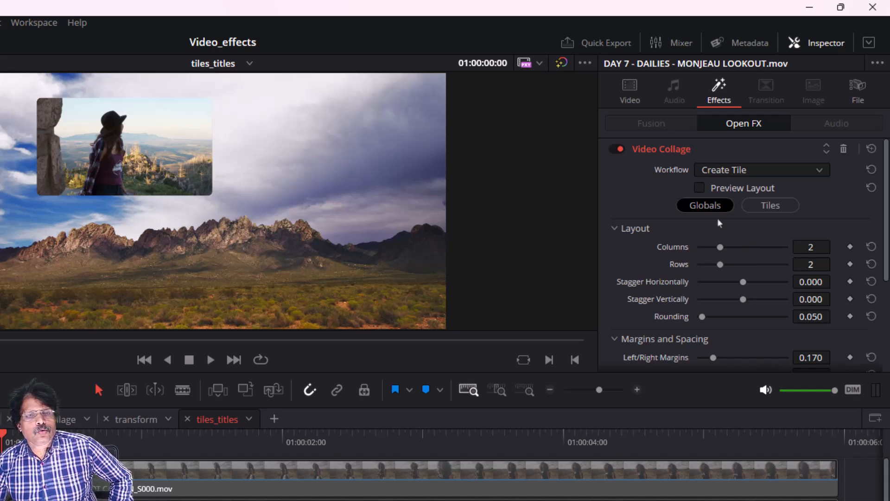
pyautogui.click(699, 187)
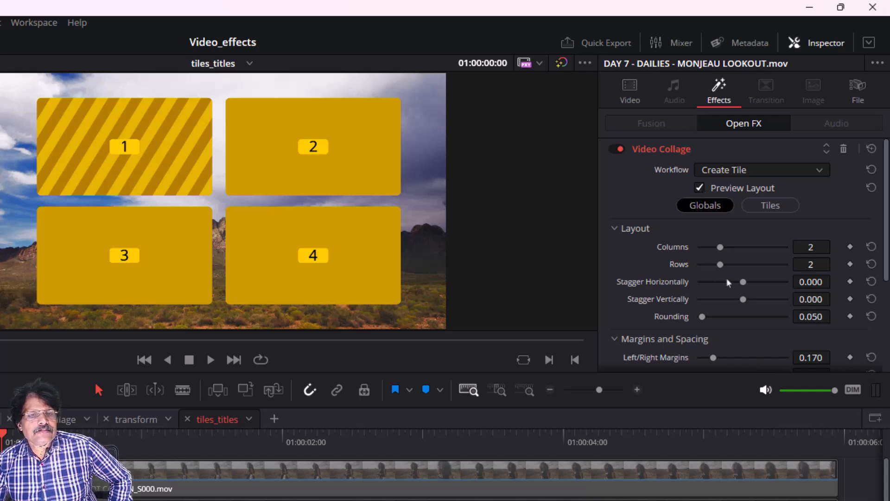
# Set the collage layout to 3 columns and 1 row with a rounding of 0.998 for circular tiles
pyautogui.moveTo(719, 247); pyautogui.dragTo(730, 248)
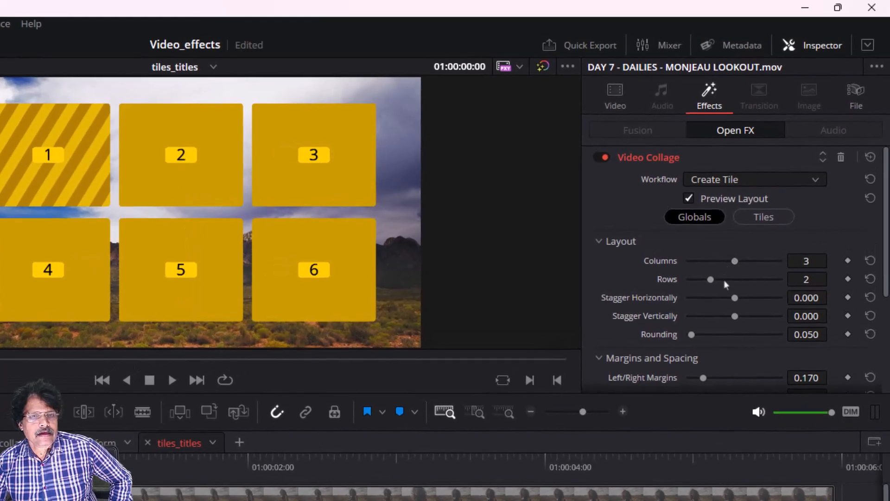
pyautogui.moveTo(712, 279); pyautogui.dragTo(620, 277)
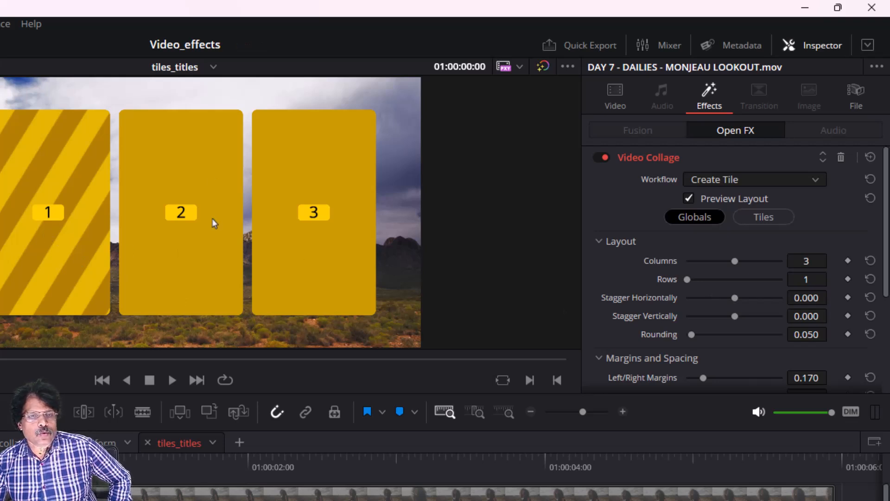
pyautogui.moveTo(692, 335); pyautogui.dragTo(782, 340)
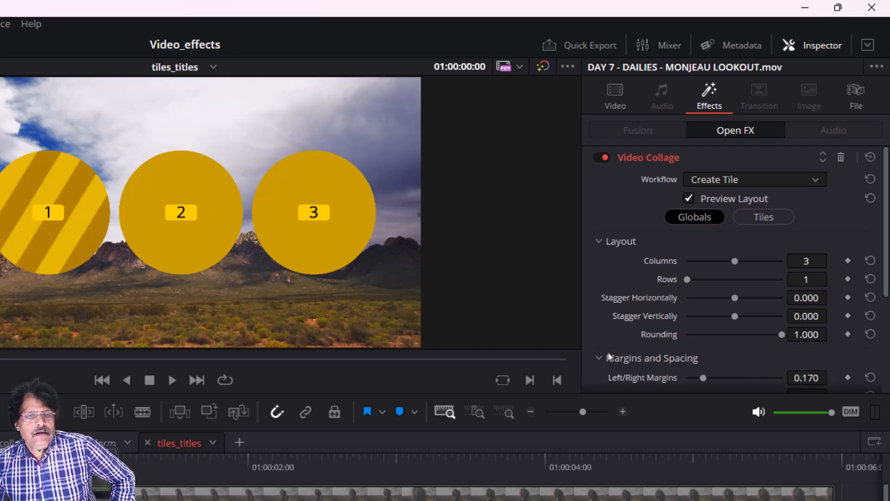
pyautogui.click(699, 330)
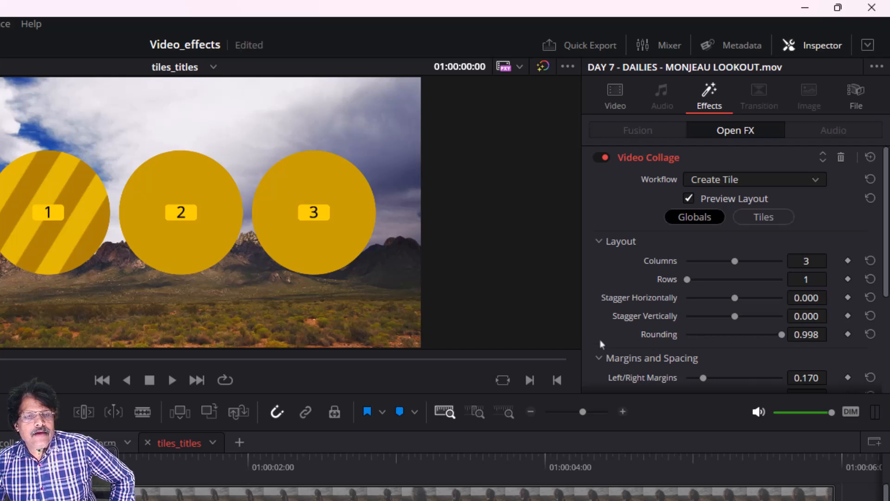
# Set the collage's vertical offset to 0.200 and collapse the Margins and Spacing settings
pyautogui.scroll(-3, 601, 344)
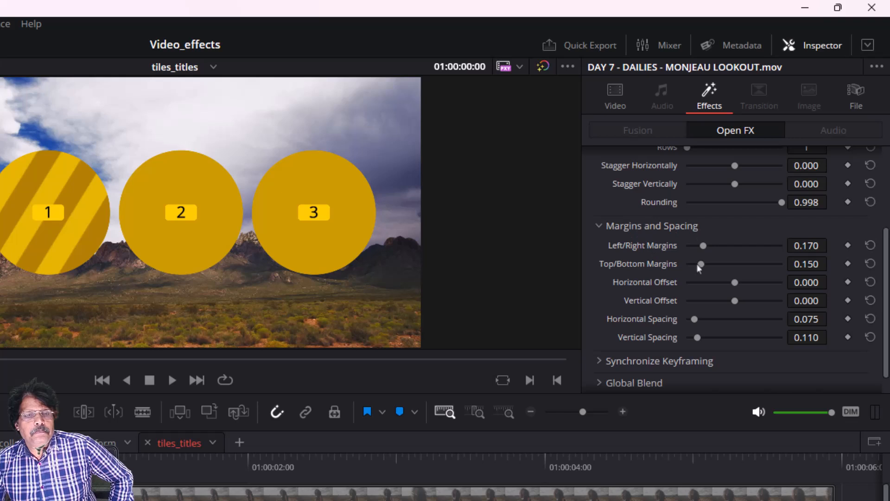
pyautogui.moveTo(737, 302); pyautogui.dragTo(755, 300)
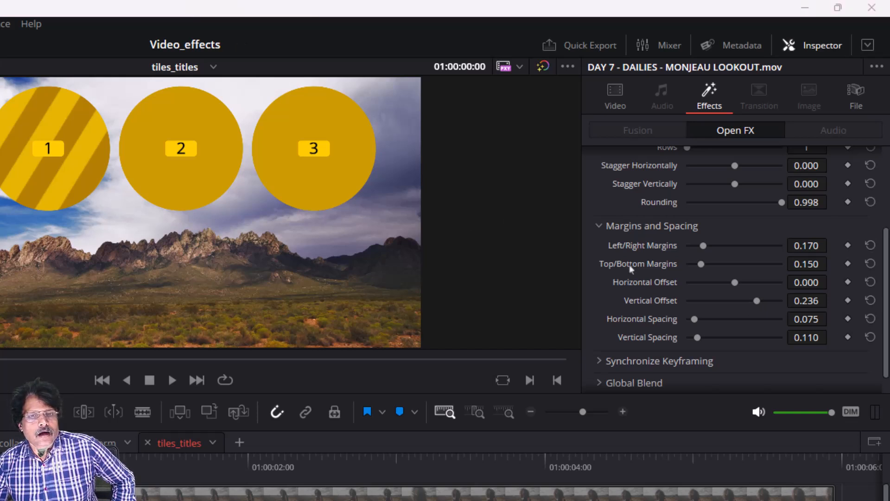
pyautogui.moveTo(759, 302); pyautogui.dragTo(752, 301)
pyautogui.click(807, 300)
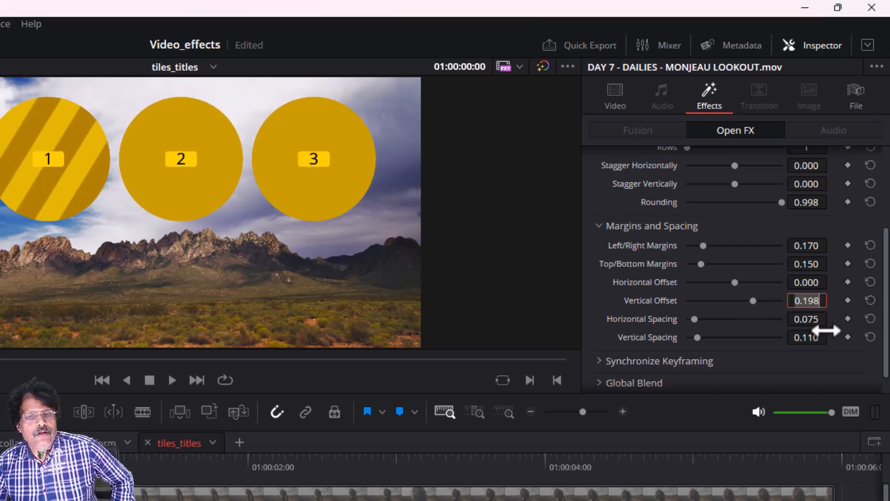
pyautogui.write('.2')
pyautogui.press('Return')
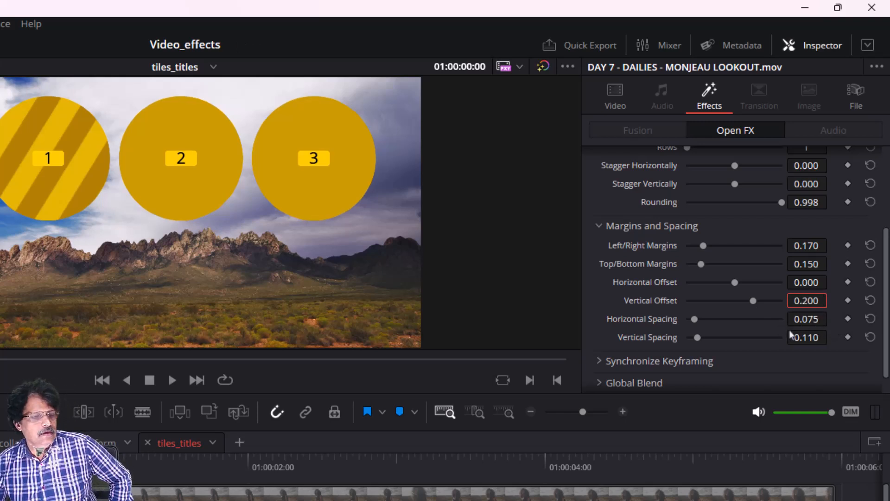
pyautogui.scroll(-1, 693, 333)
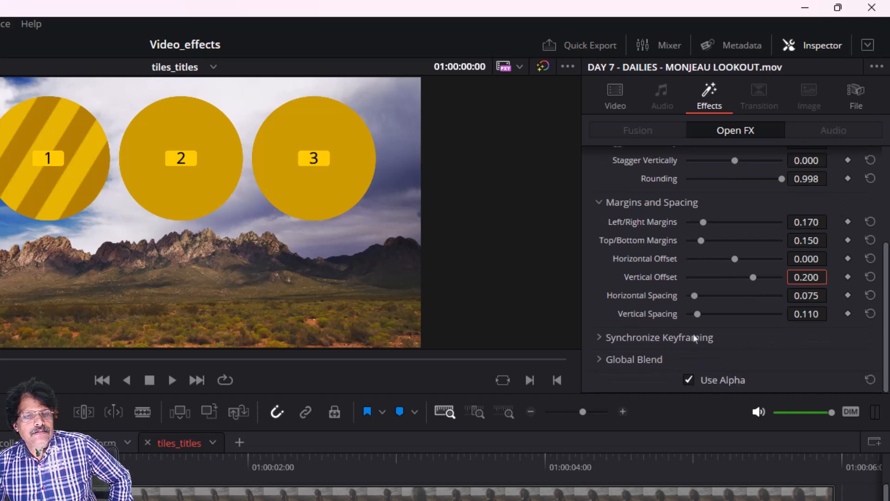
pyautogui.scroll(2, 694, 339)
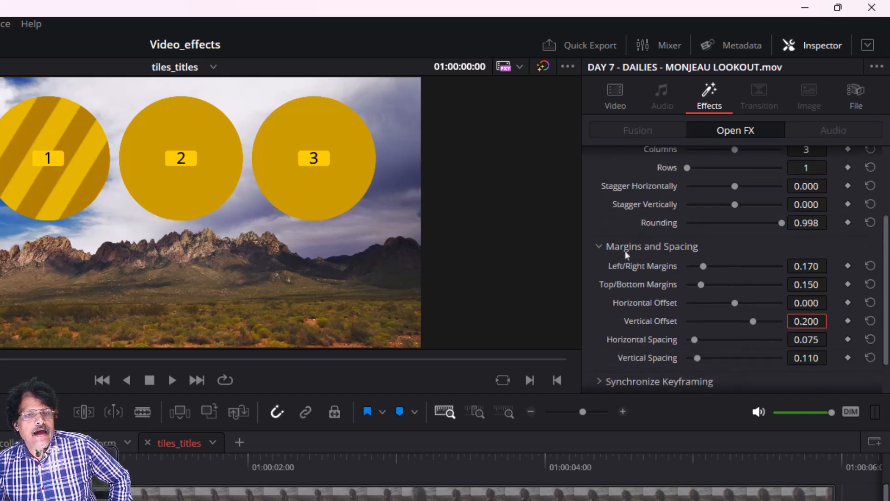
pyautogui.click(598, 247)
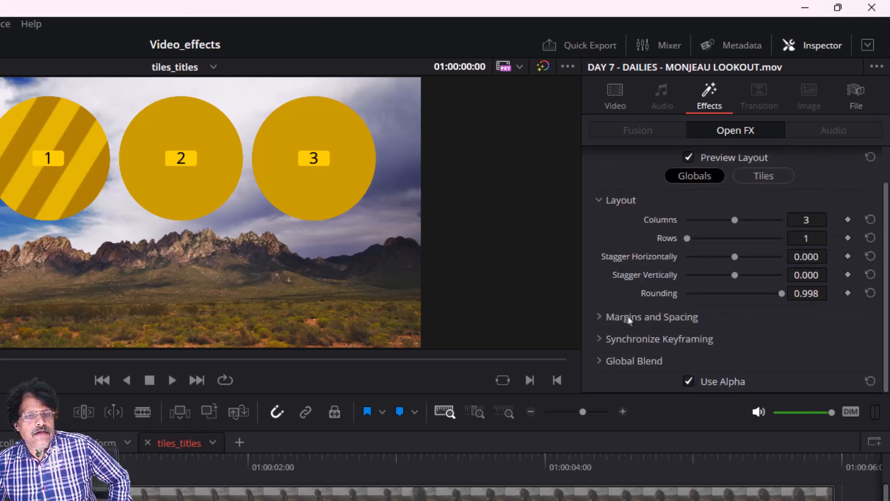
pyautogui.scroll(1, 629, 320)
pyautogui.scroll(-1, 629, 321)
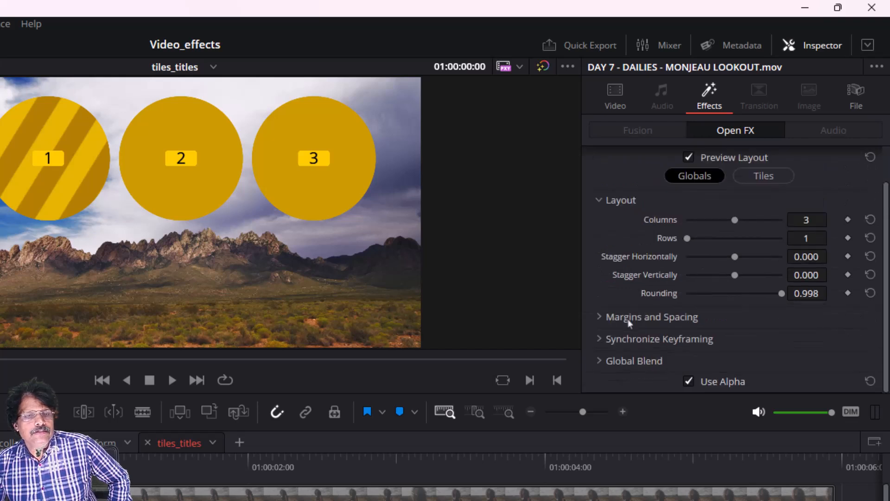
# Set the tile color of all collage tiles to light grey #dcdcdc in the Tile Styling settings
pyautogui.scroll(1, 669, 349)
pyautogui.scroll(-1, 670, 350)
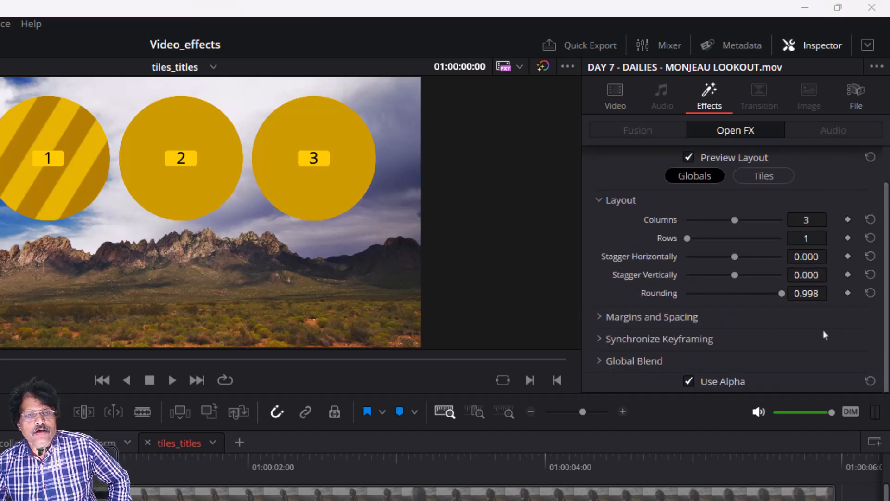
pyautogui.click(762, 176)
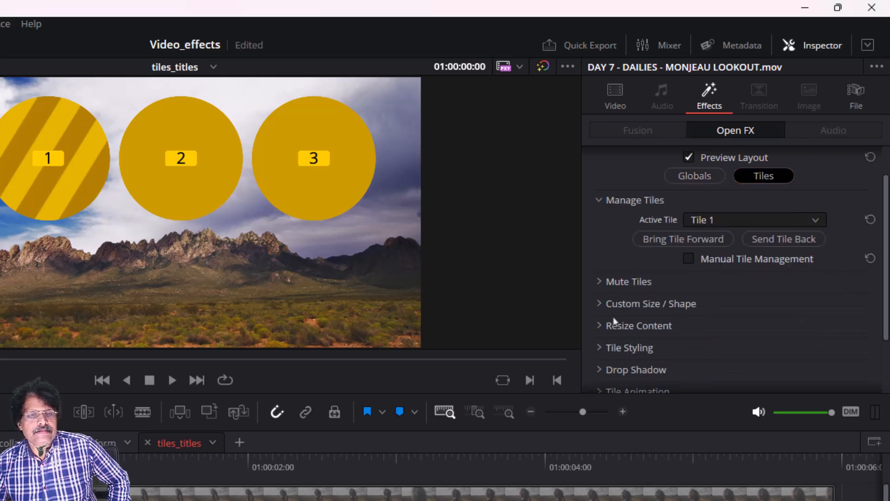
pyautogui.click(600, 347)
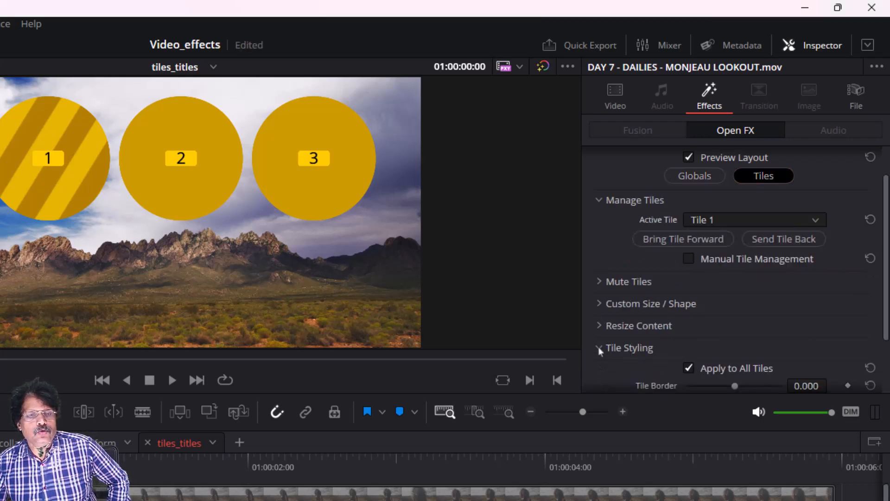
pyautogui.scroll(-2, 682, 350)
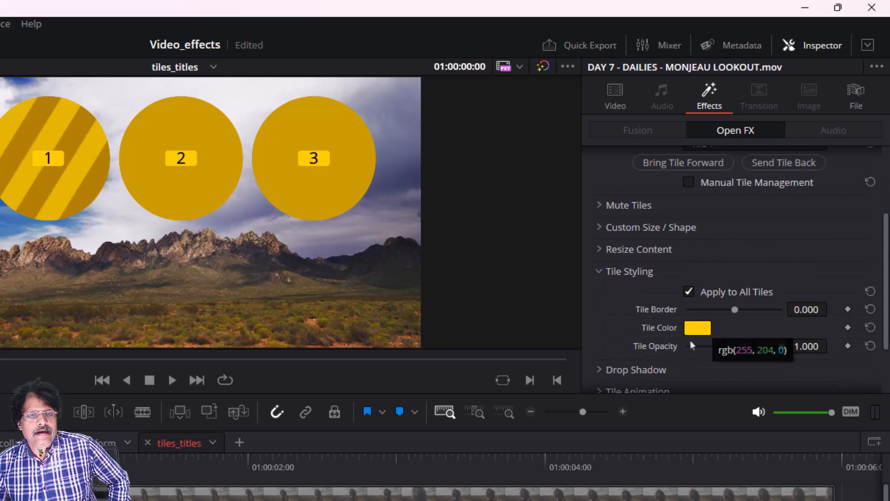
pyautogui.click(702, 332)
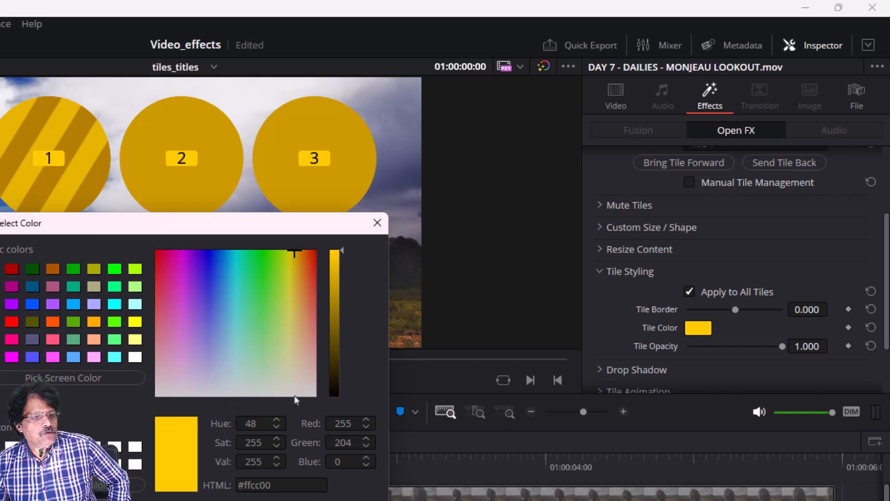
pyautogui.click(314, 393)
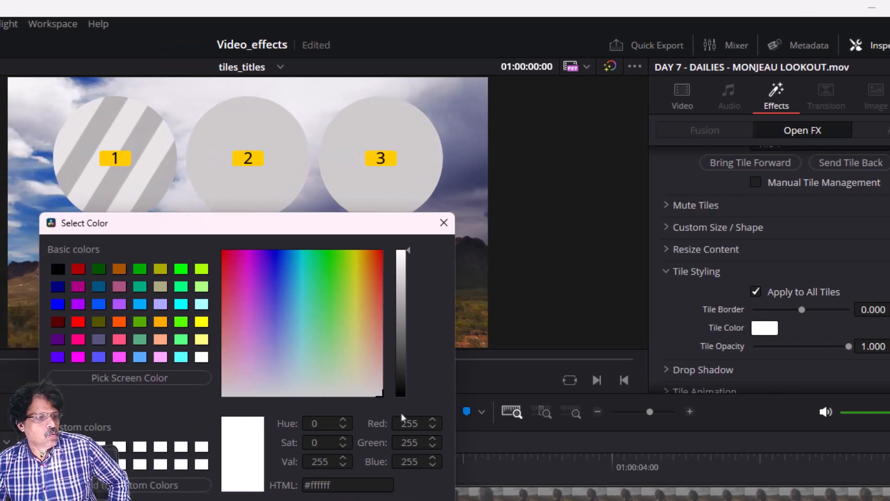
pyautogui.moveTo(409, 253); pyautogui.dragTo(413, 276)
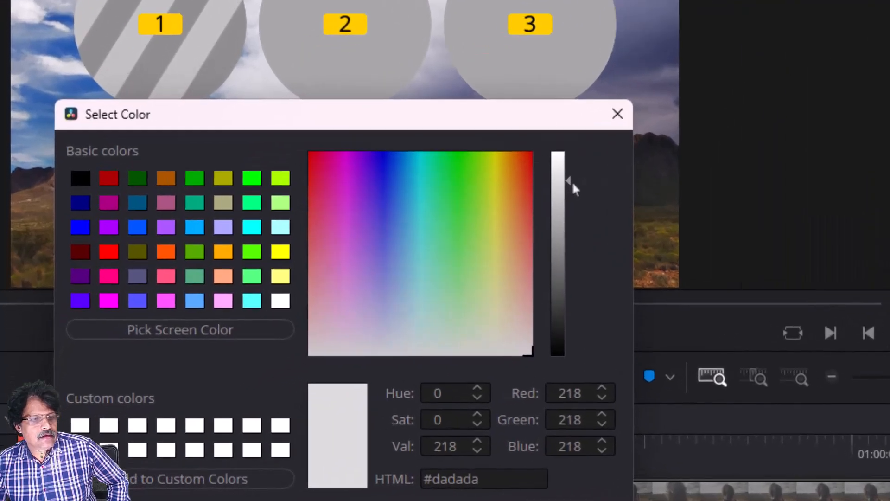
pyautogui.moveTo(575, 188); pyautogui.dragTo(575, 187)
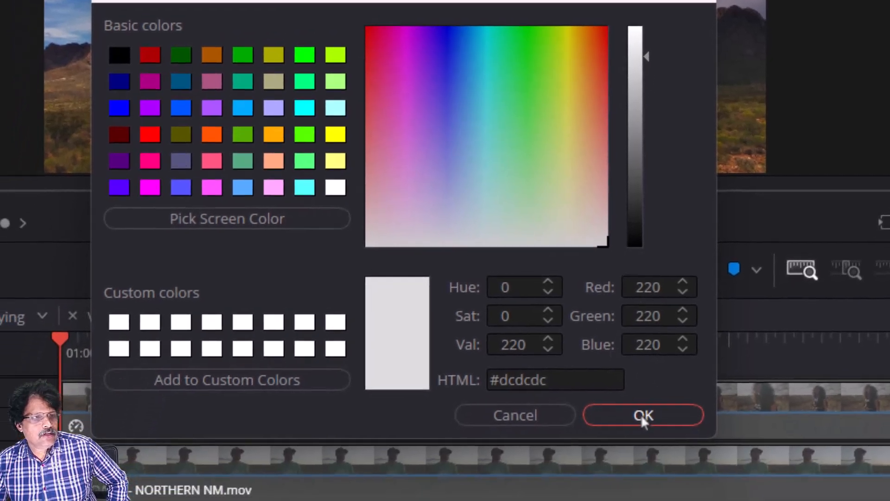
pyautogui.click(618, 485)
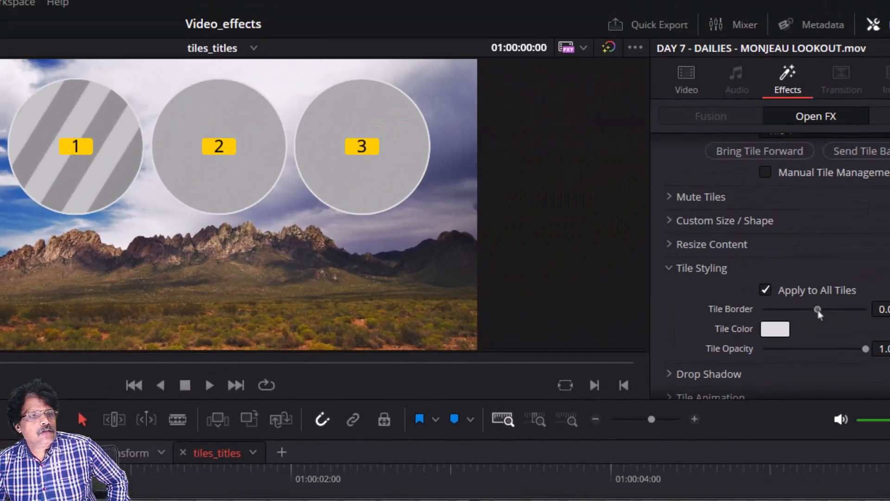
# Set the tile border to 0.030 for all tiles and collapse the Tile Styling settings
pyautogui.moveTo(818, 313); pyautogui.dragTo(822, 311)
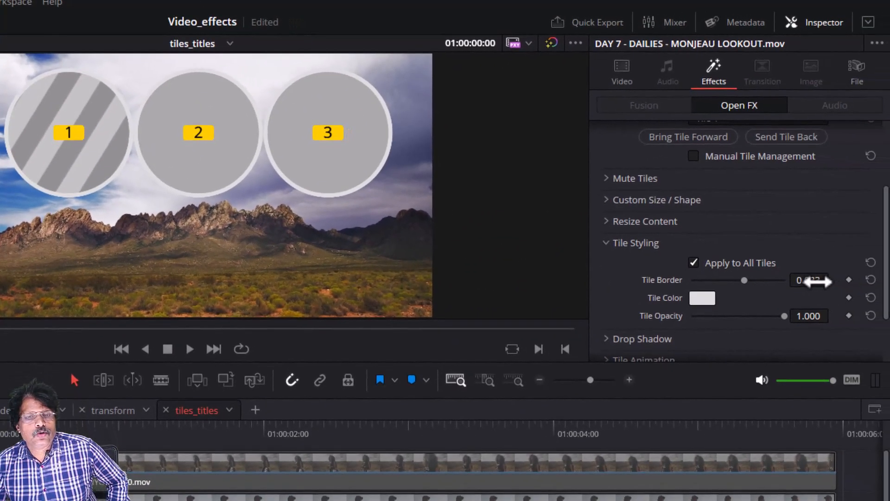
pyautogui.click(845, 293)
pyautogui.write('.03')
pyautogui.press('Return')
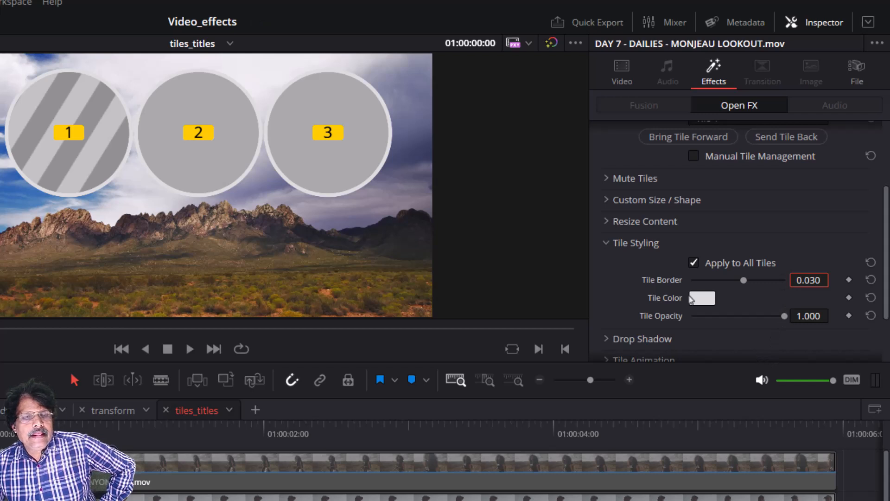
pyautogui.click(606, 242)
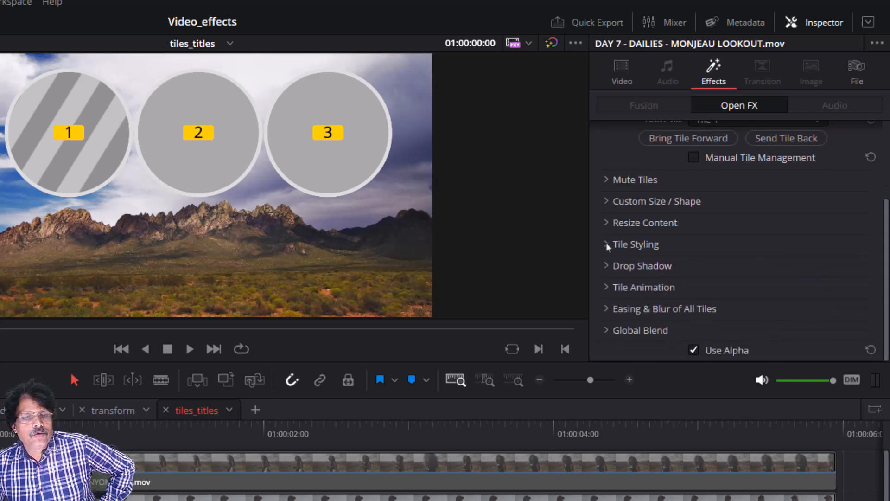
# Give all tiles a drop shadow with a strength of 0.800 and a drop angle of 90
pyautogui.click(606, 265)
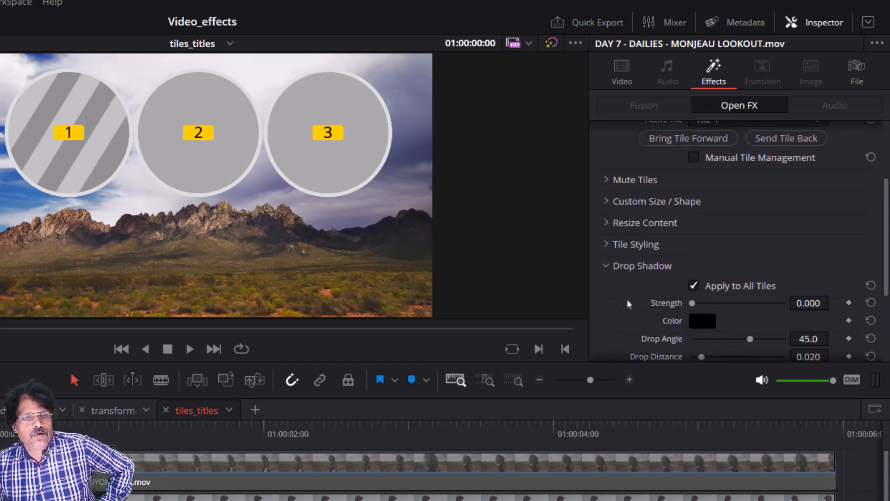
pyautogui.moveTo(695, 303); pyautogui.dragTo(765, 307)
pyautogui.write('.8')
pyautogui.press('Return')
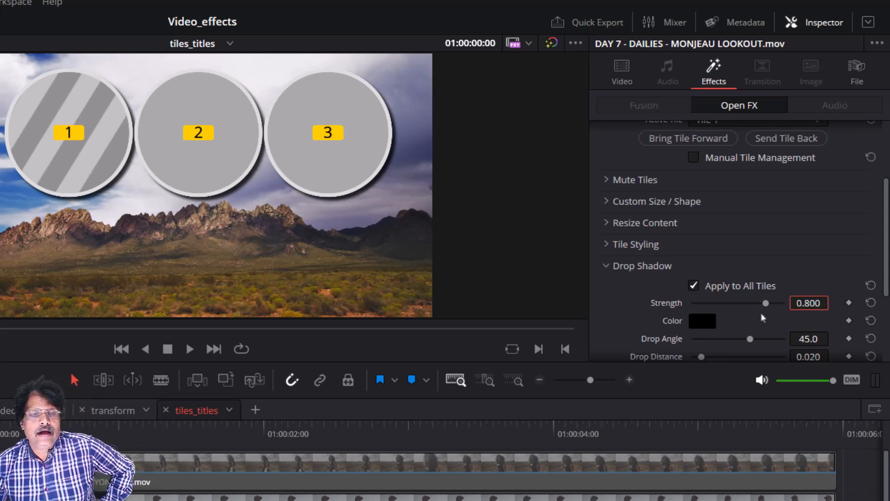
pyautogui.moveTo(750, 339); pyautogui.dragTo(767, 338)
pyautogui.click(809, 338)
pyautogui.write('90')
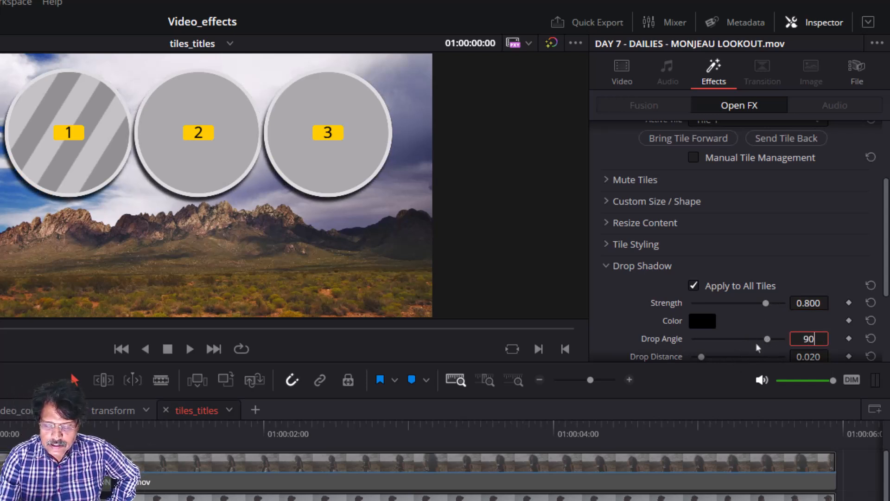
pyautogui.press('Return')
# Set the drop shadow's distance to 0.034 and its blur to 0.550, and collapse the Manage Tiles settings
pyautogui.scroll(-1, 756, 343)
pyautogui.scroll(-1, 704, 316)
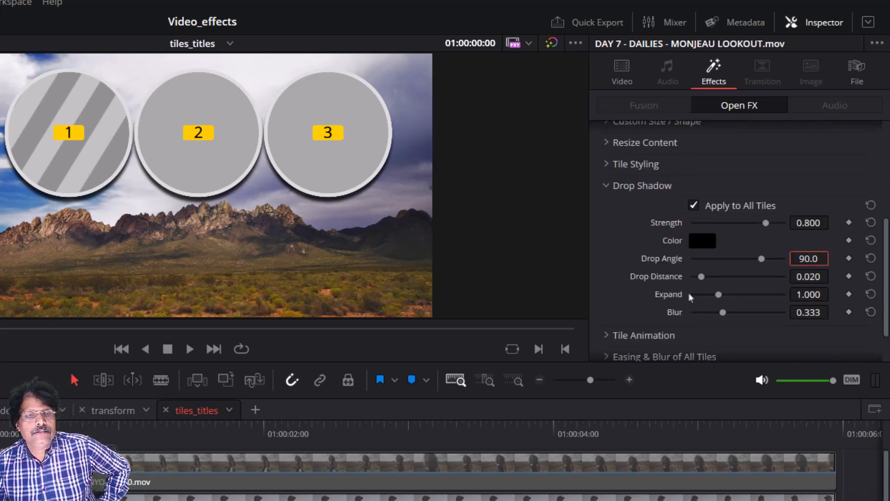
pyautogui.moveTo(702, 280); pyautogui.dragTo(708, 280)
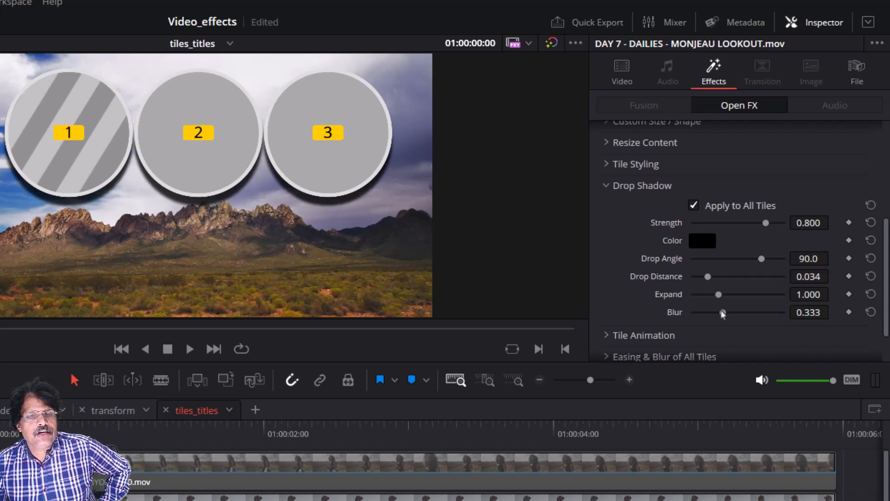
pyautogui.moveTo(733, 314)
pyautogui.mouseDown()
pyautogui.moveTo(756, 315)
pyautogui.moveTo(743, 318)
pyautogui.mouseUp()
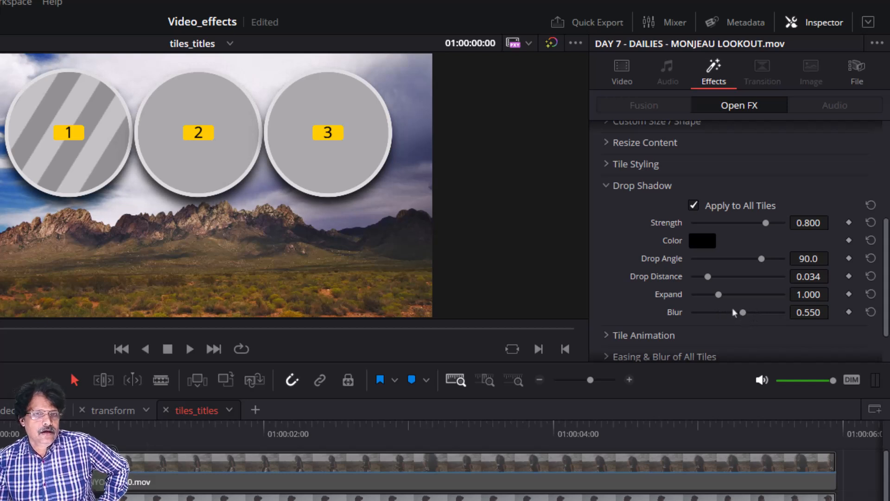
pyautogui.scroll(5, 618, 252)
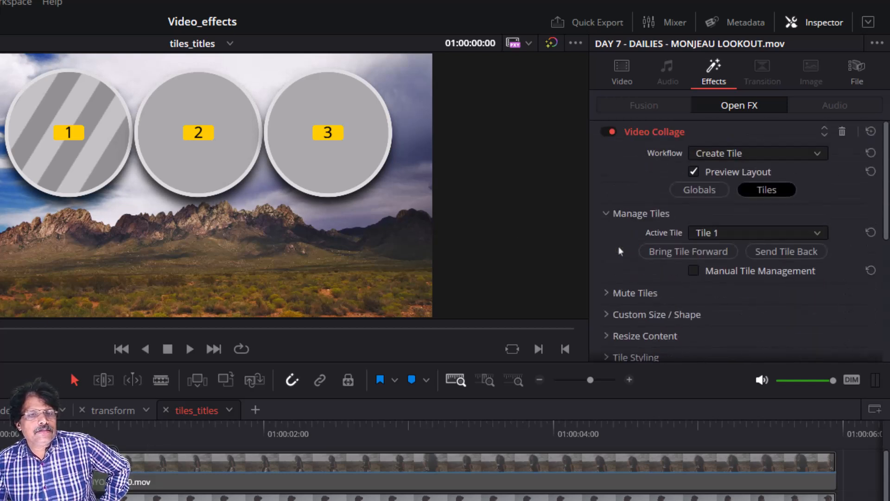
pyautogui.click(605, 213)
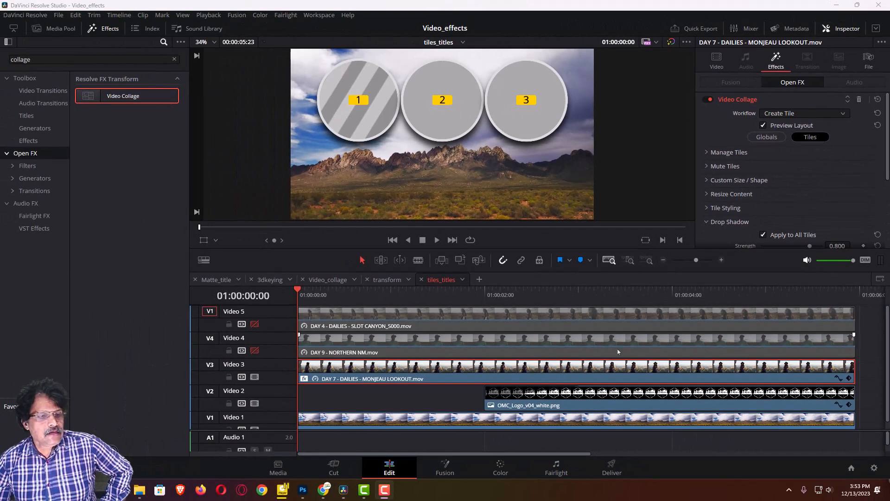
# Move the playhead to 01:00:02:00, collapse Drop Shadow and set the tiles' fly animation to Fly Up
pyautogui.moveTo(302, 293); pyautogui.dragTo(485, 358)
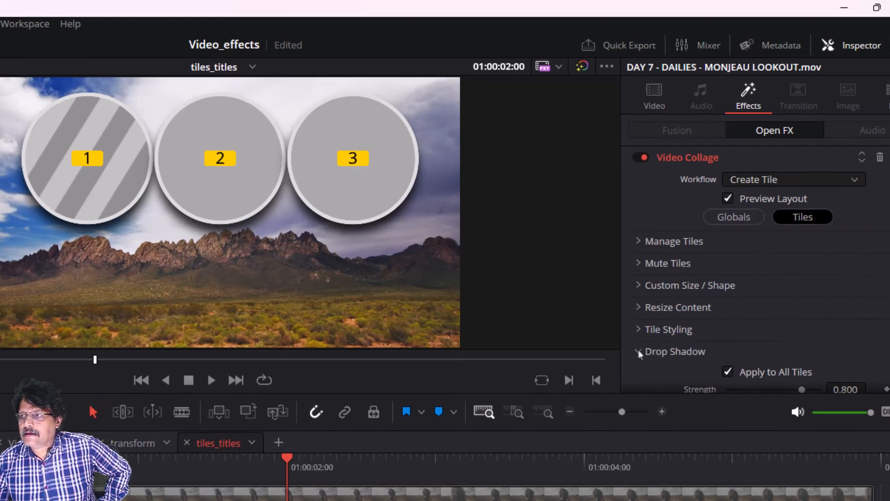
pyautogui.click(638, 351)
pyautogui.scroll(-2, 639, 354)
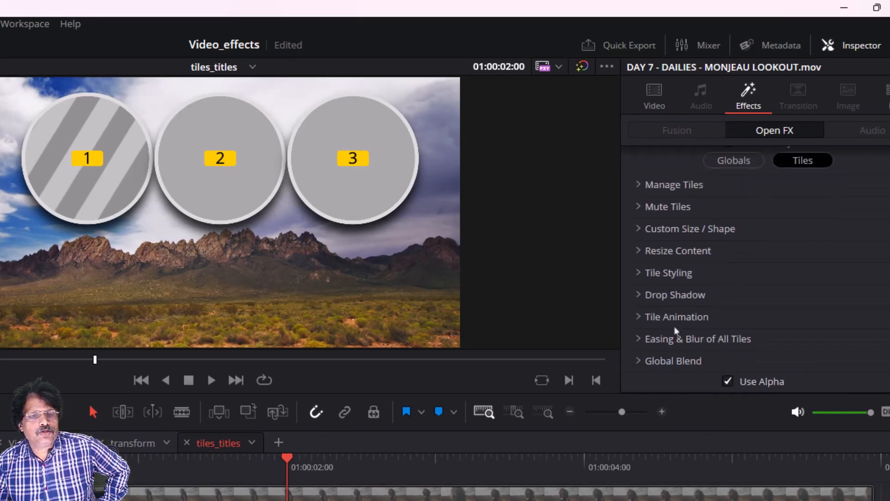
pyautogui.click(639, 317)
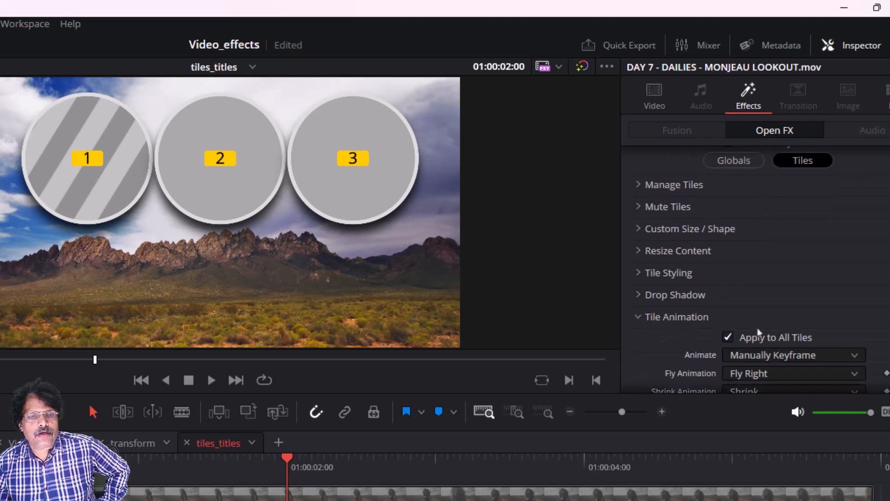
pyautogui.scroll(-3, 717, 302)
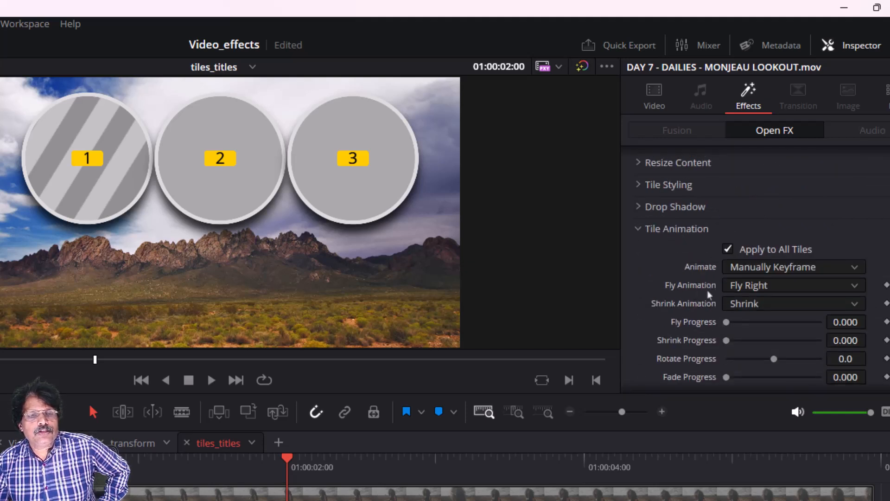
pyautogui.click(772, 286)
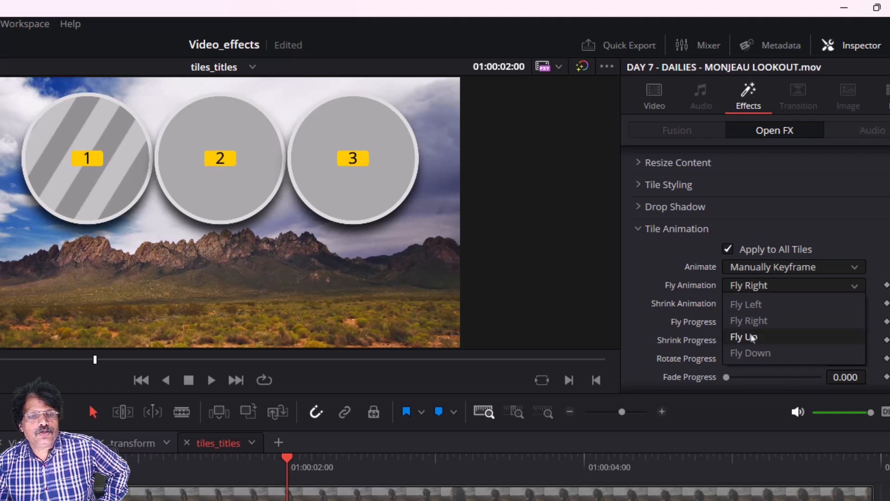
pyautogui.click(747, 337)
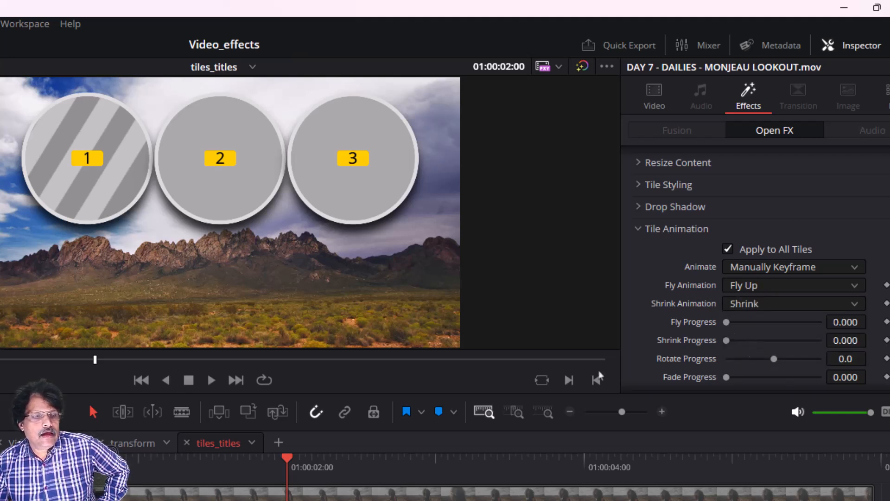
# Scrub the timeline and add a Fly Progress keyframe of 0.000 at 01:00:02:00
pyautogui.moveTo(95, 358); pyautogui.dragTo(121, 379)
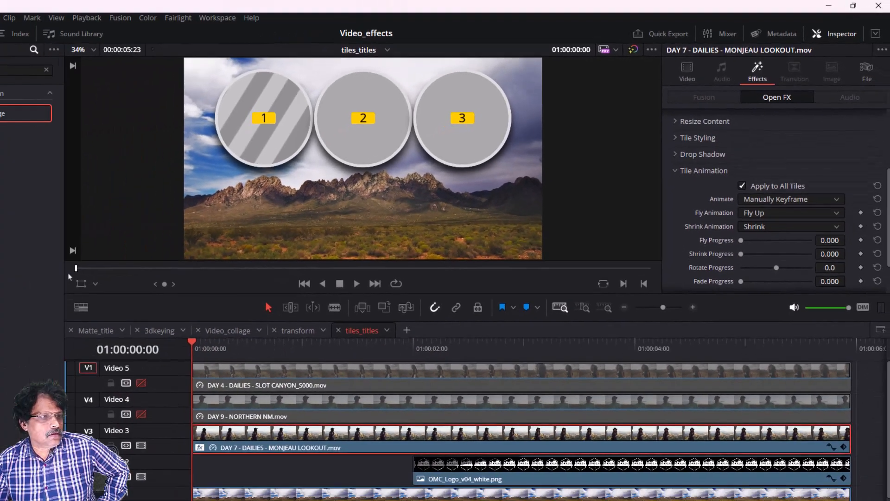
pyautogui.press('Left')
pyautogui.press('Left')
pyautogui.press('Left')
pyautogui.press('Left')
pyautogui.press('Left')
pyautogui.press('Left')
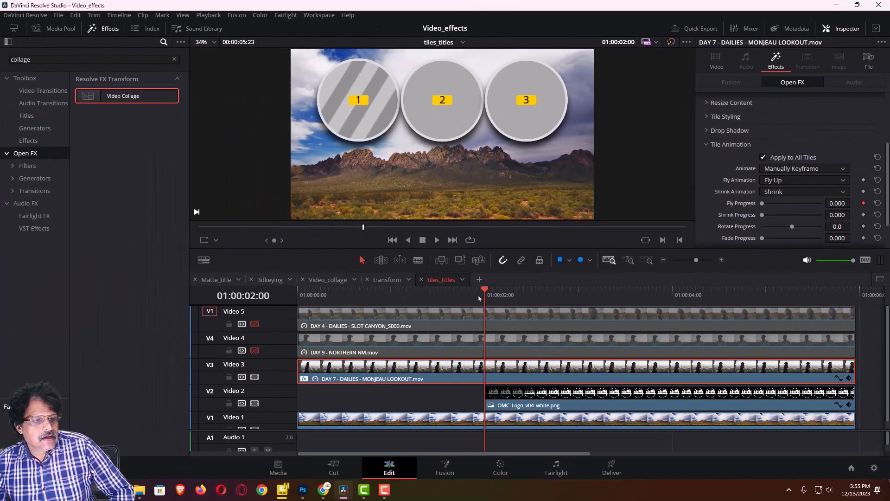
# Set Fly Progress to 0.550 at the timeline start, 01:00:00:00, so the tiles begin out of frame
pyautogui.moveTo(485, 291); pyautogui.dragTo(298, 306)
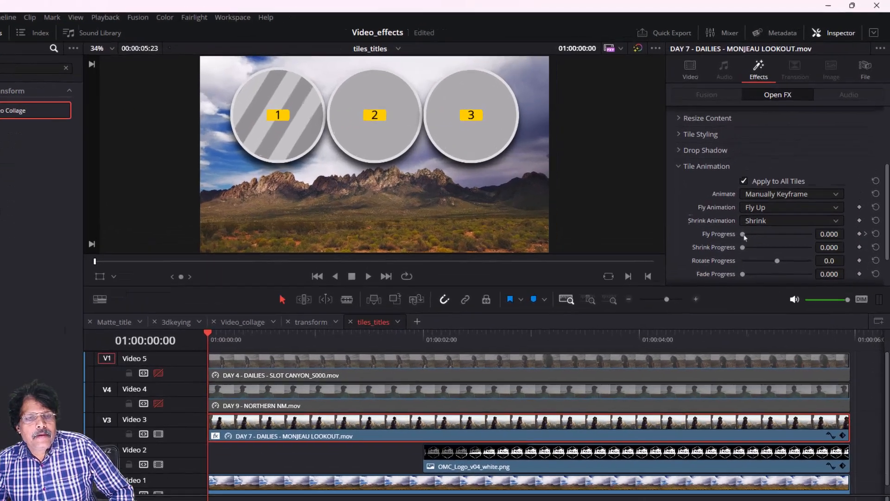
pyautogui.moveTo(762, 203); pyautogui.dragTo(778, 205)
pyautogui.moveTo(726, 302); pyautogui.dragTo(750, 301)
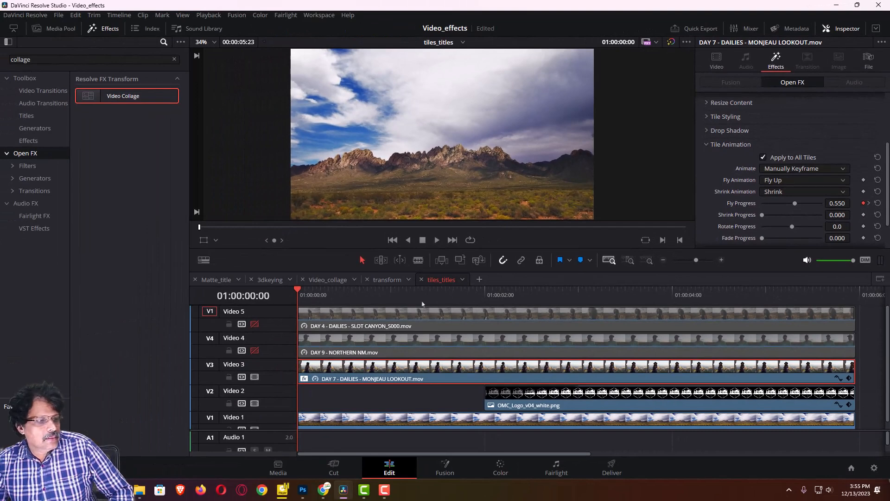
# Play the timeline from the start to preview the tiles' fly-in animation together with the logo
pyautogui.moveTo(299, 291); pyautogui.dragTo(298, 358)
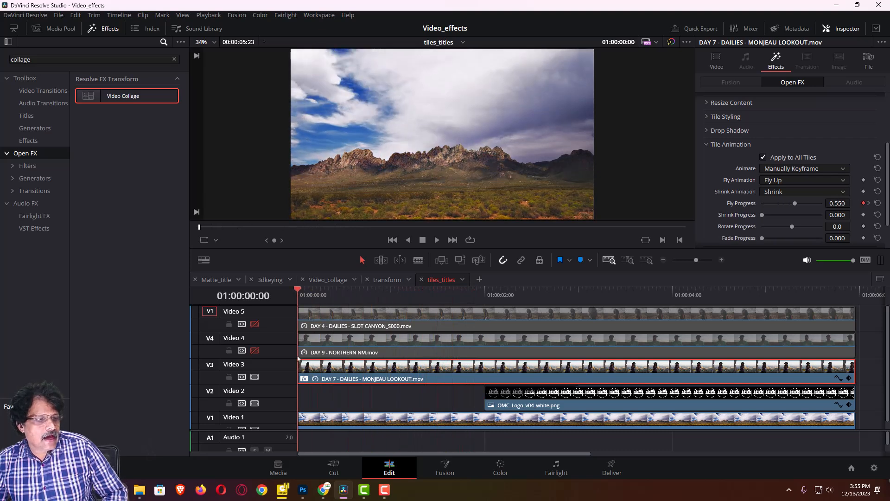
pyautogui.click(437, 240)
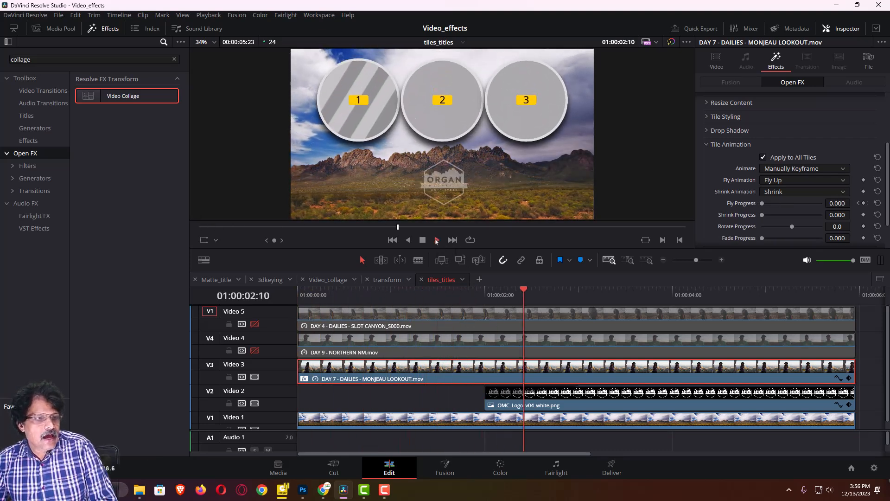
pyautogui.click(423, 240)
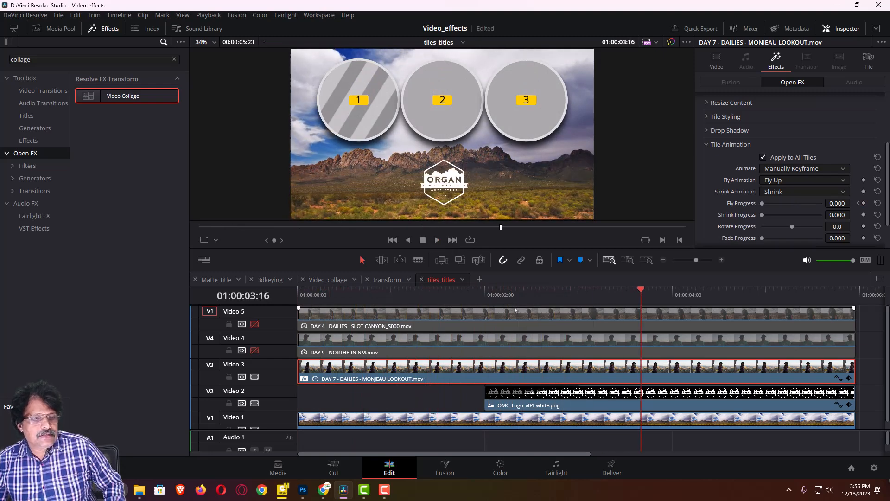
# With the playhead at 01:00:02:00, set the tiles' Animation Effect Ease to Out and Ease Amount to 0.767
pyautogui.click(487, 298)
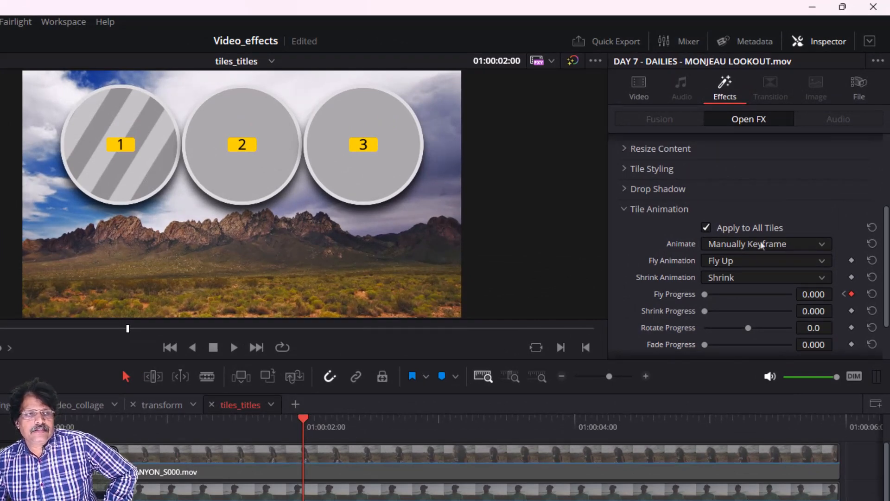
pyautogui.scroll(-2, 760, 258)
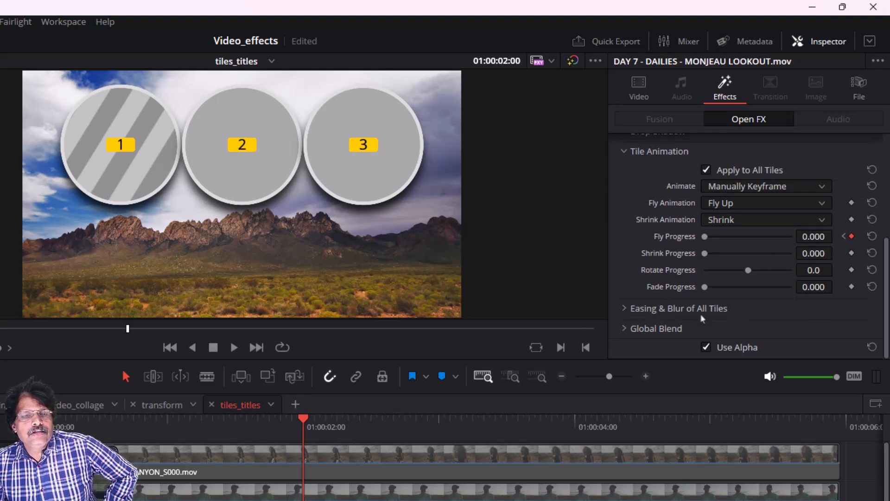
pyautogui.click(624, 308)
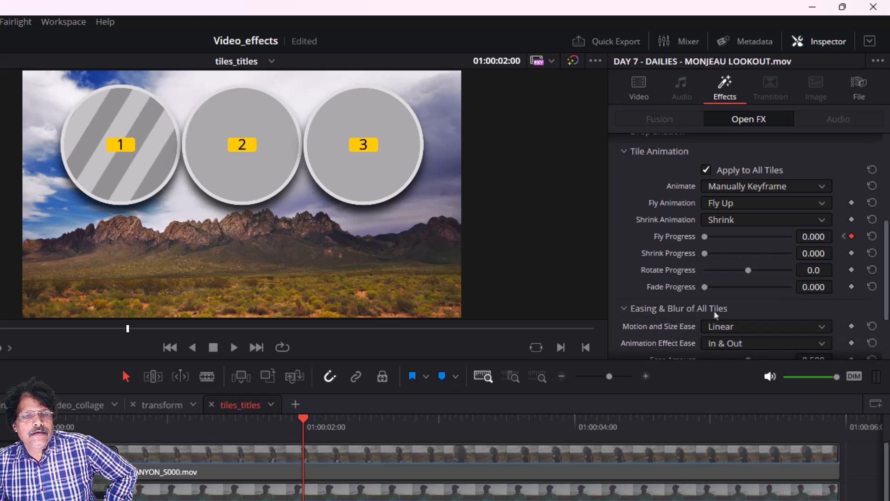
pyautogui.scroll(-3, 716, 314)
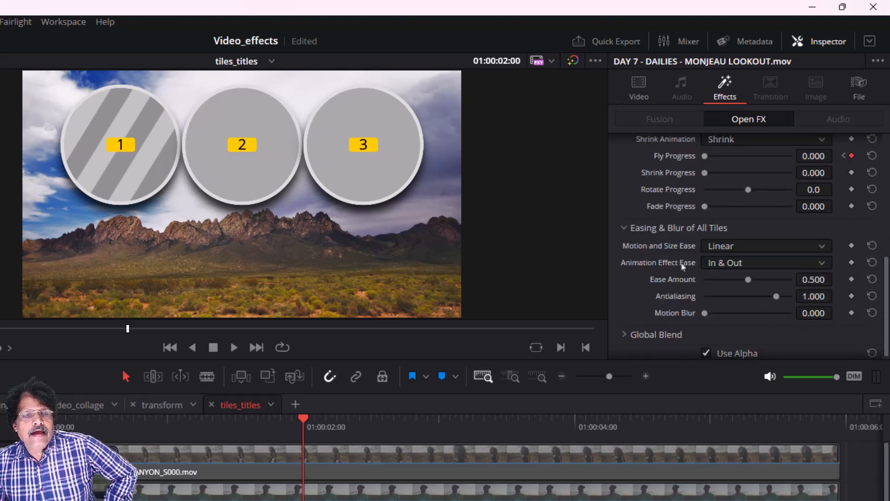
pyautogui.click(747, 267)
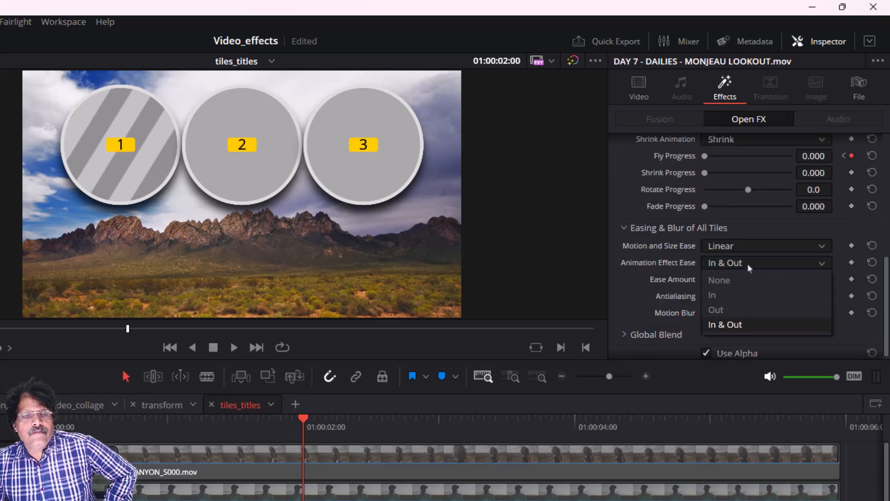
pyautogui.click(725, 308)
pyautogui.moveTo(749, 281); pyautogui.dragTo(772, 281)
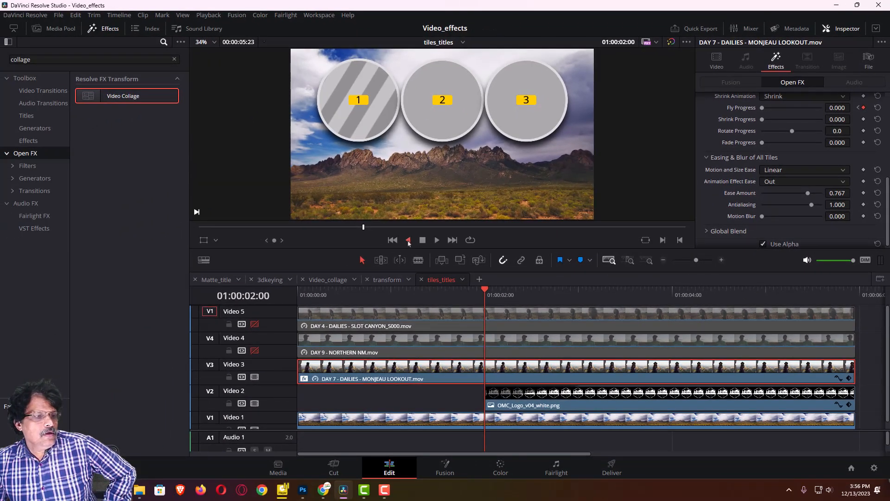
# Play the timeline from the start to preview the eased fly-in, then park the playhead at 01:00:02:04
pyautogui.click(369, 259)
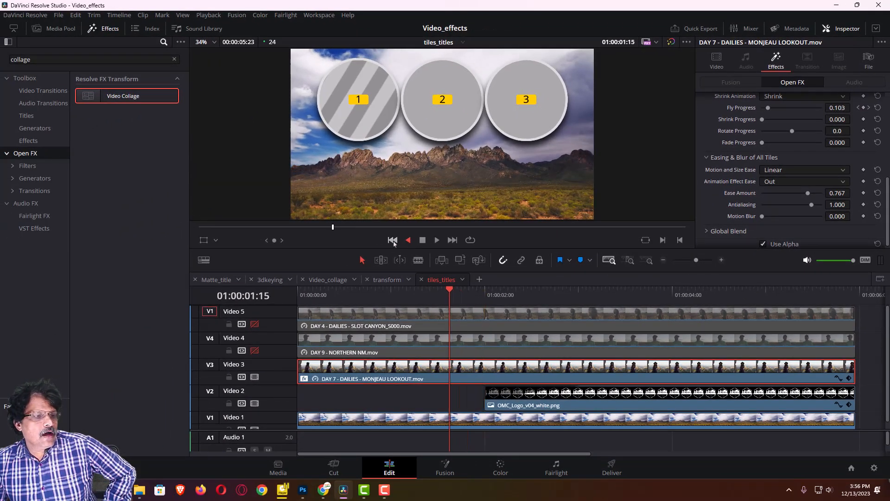
pyautogui.click(392, 240)
pyautogui.click(436, 240)
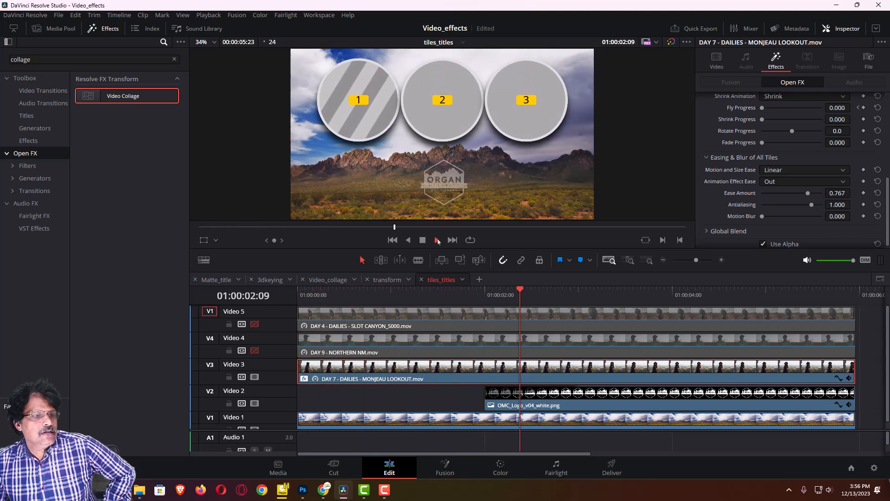
pyautogui.click(423, 239)
pyautogui.moveTo(408, 301); pyautogui.dragTo(502, 323)
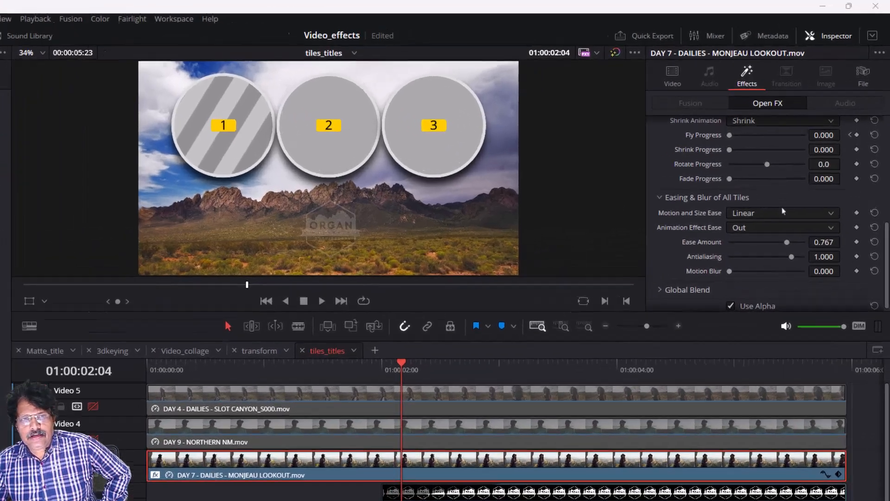
# Turn off Preview Layout in the Video Collage effect and check that the active tile is Tile 1
pyautogui.scroll(3, 803, 166)
pyautogui.scroll(5, 759, 248)
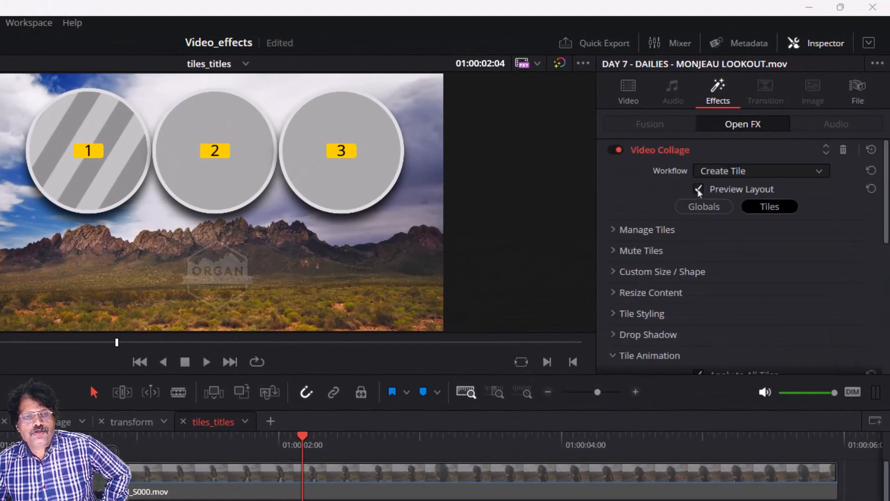
pyautogui.click(698, 188)
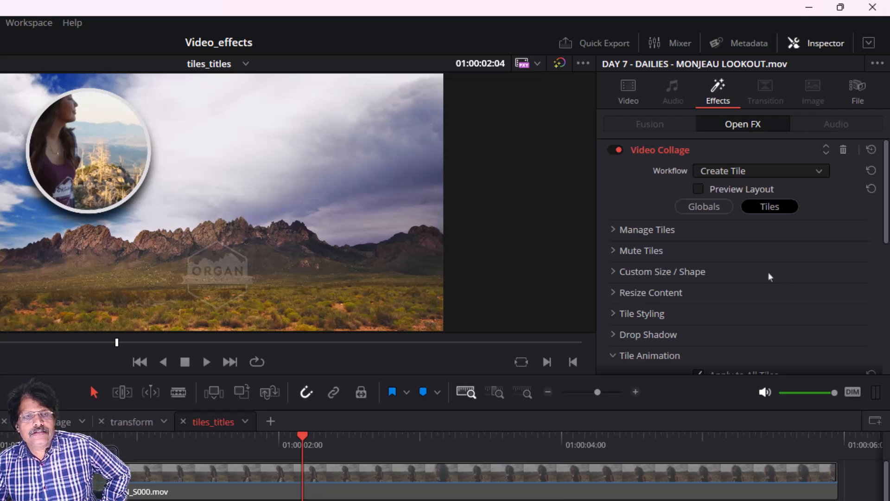
pyautogui.click(612, 229)
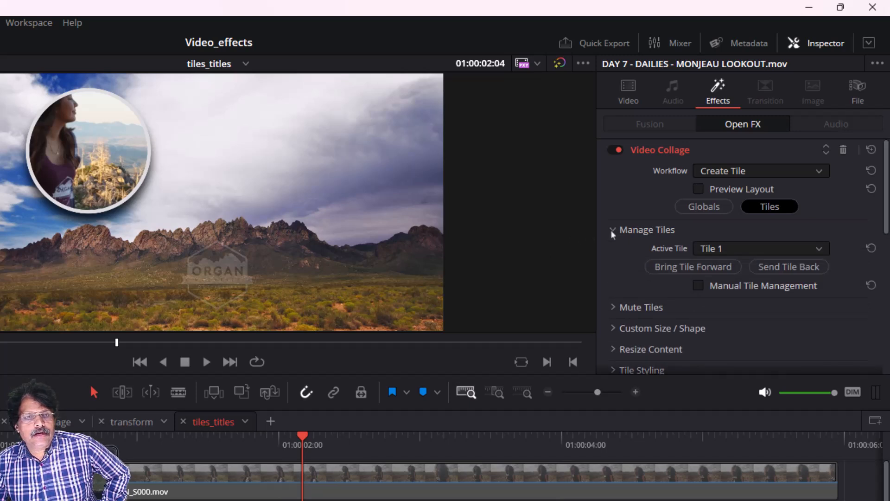
pyautogui.click(611, 230)
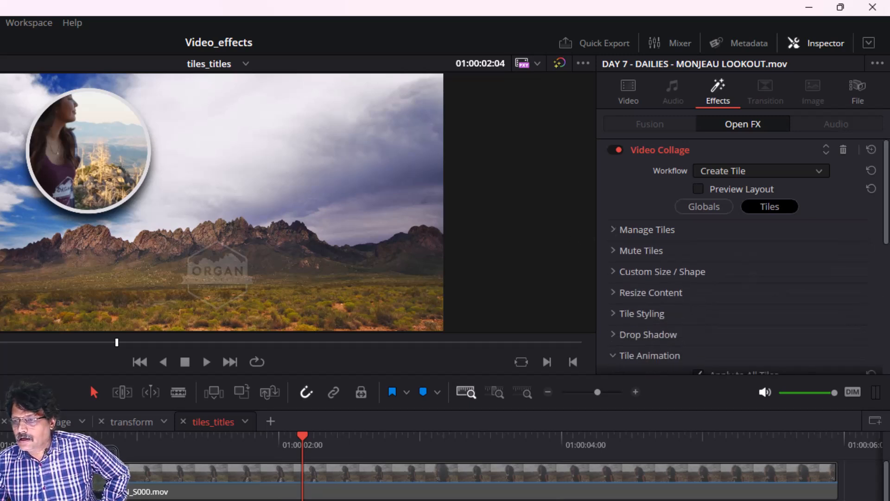
# Reframe the woman's clip inside its tile by setting Resize Content Pan to 0.070 and Tilt to 0.116
pyautogui.click(613, 293)
pyautogui.scroll(-2, 612, 293)
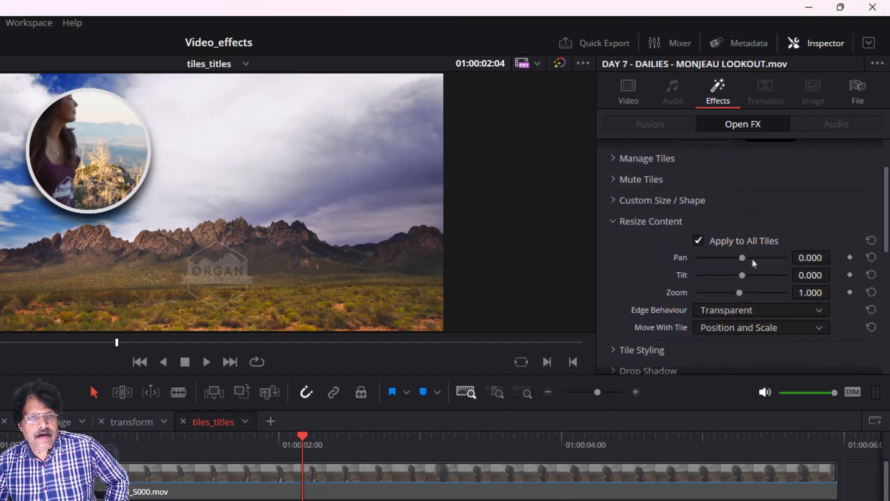
pyautogui.moveTo(742, 258); pyautogui.dragTo(747, 279)
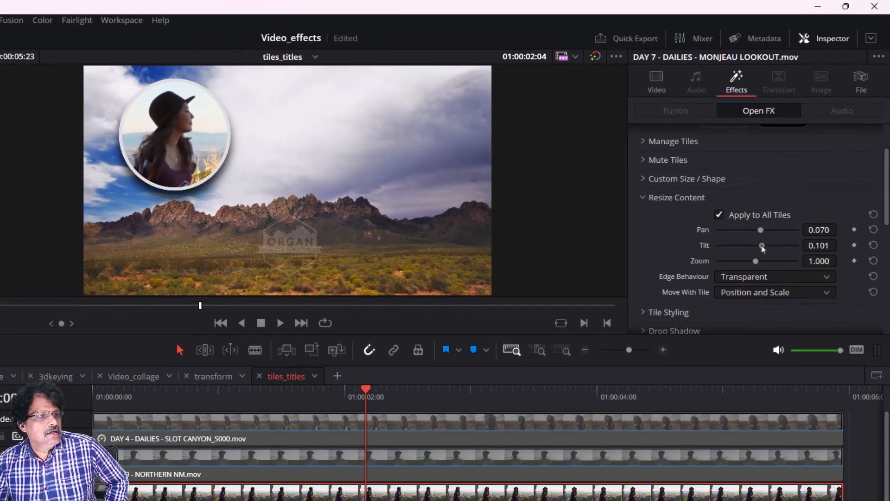
pyautogui.moveTo(762, 248); pyautogui.dragTo(763, 247)
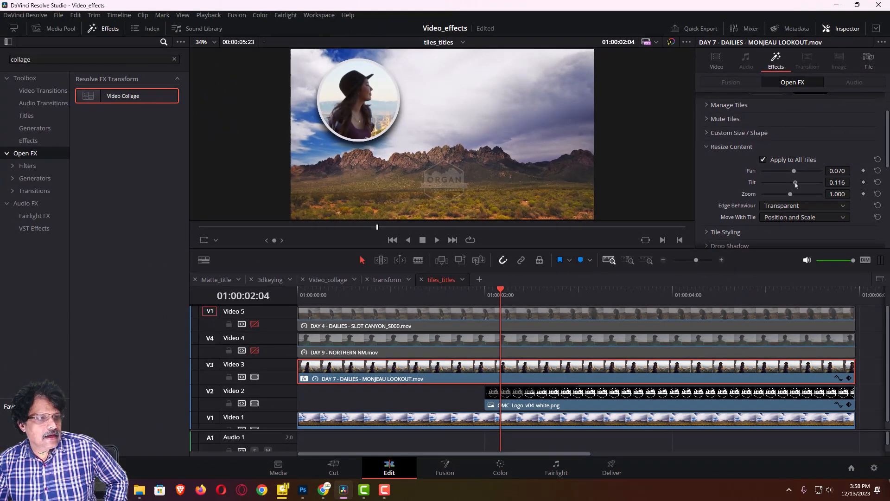
# Play the timeline from the start to check the first tile's framing, then scrub back to 01:00:01:17
pyautogui.moveTo(501, 289); pyautogui.dragTo(299, 290)
pyautogui.press('space')
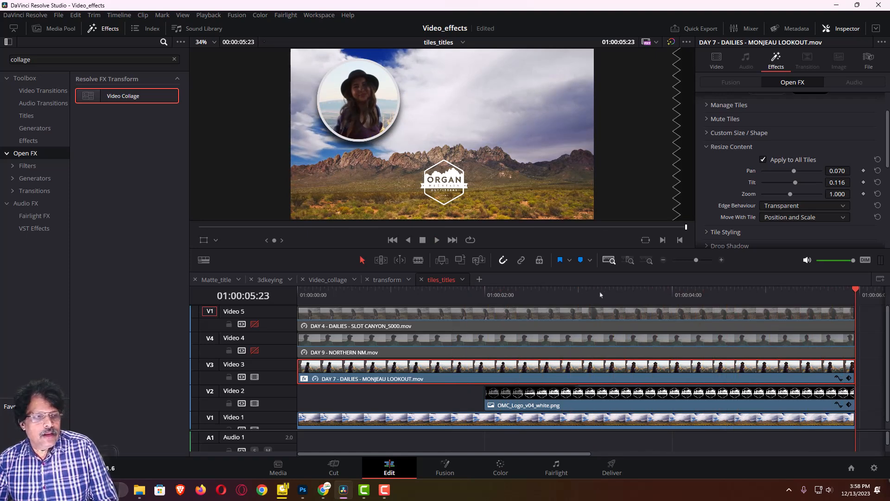
pyautogui.moveTo(472, 297); pyautogui.dragTo(456, 325)
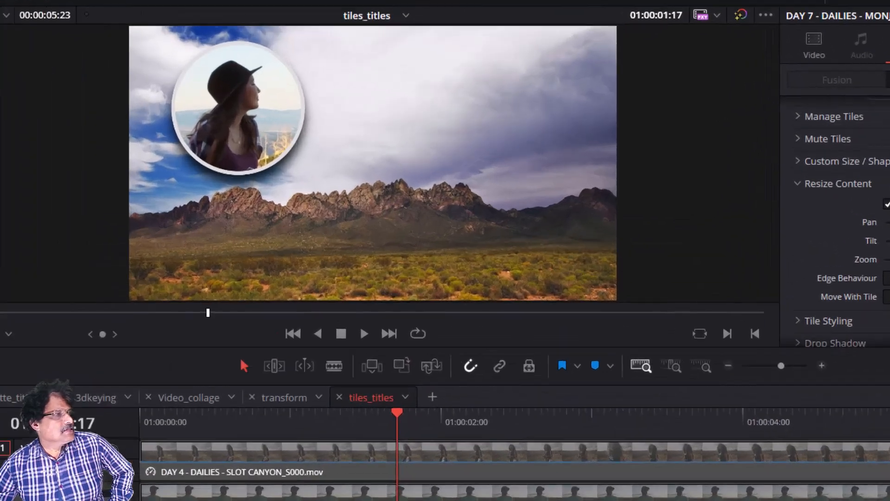
# Copy the DAY 7 - DAILIES - MONJEAU LOOKOUT.mov clip, select the DAY 9 - NORTHERN NM.mov clip and enable the Video 4 track
pyautogui.rightClick(415, 367)
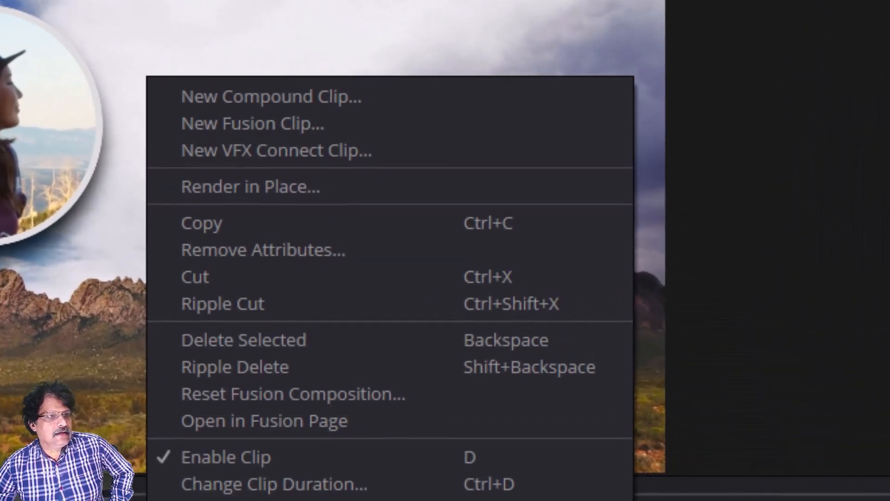
pyautogui.click(226, 225)
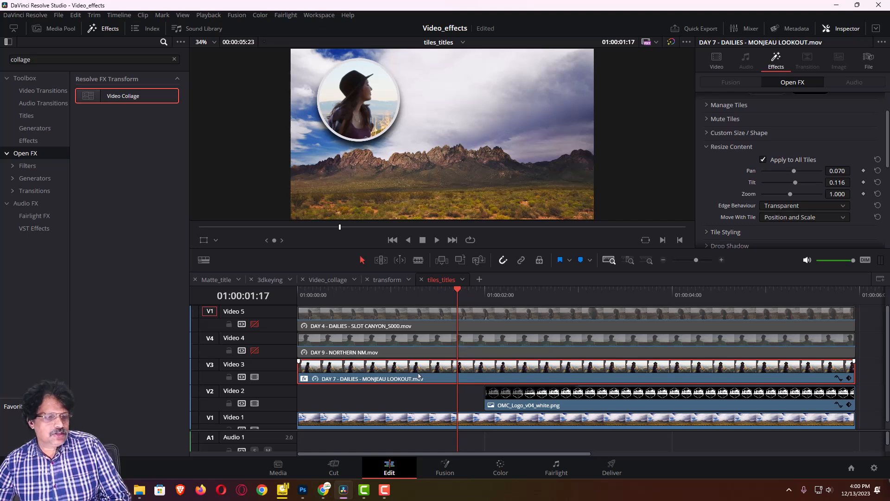
pyautogui.click(340, 346)
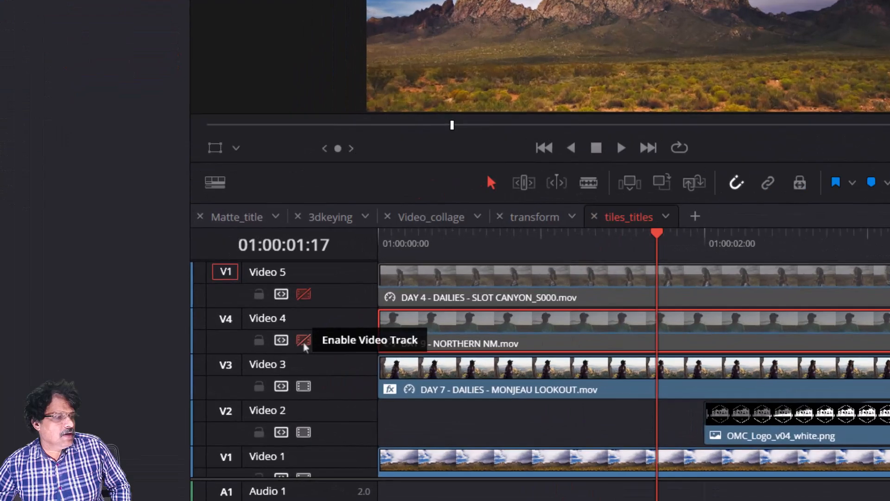
pyautogui.click(254, 350)
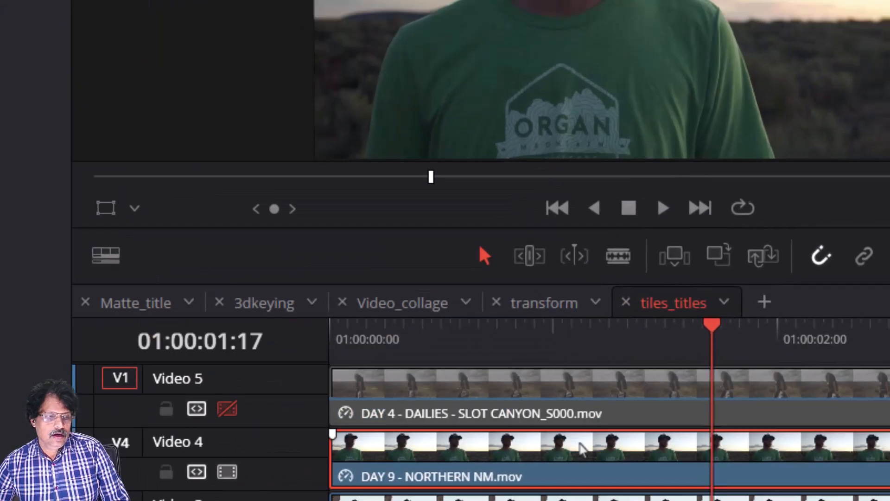
# Paste only the Plugins attributes of the copied clip onto DAY 9 - NORTHERN NM.mov, maintaining keyframe timing
pyautogui.rightClick(600, 310)
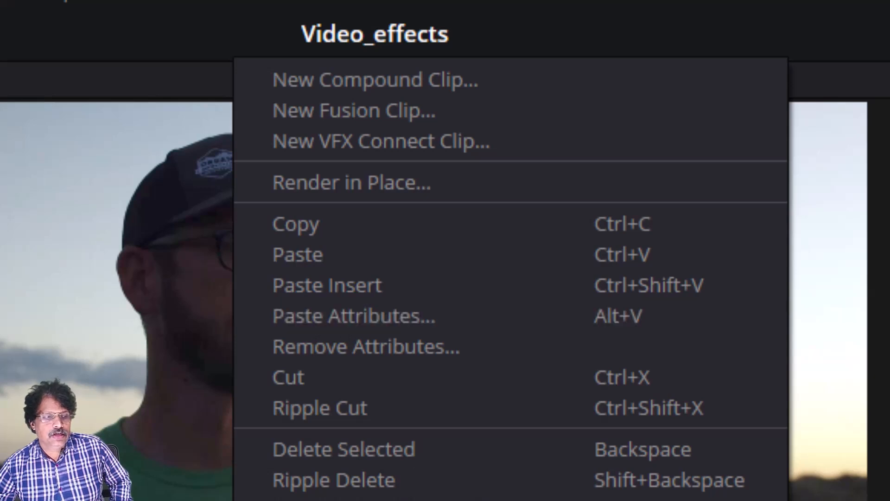
pyautogui.press('Escape')
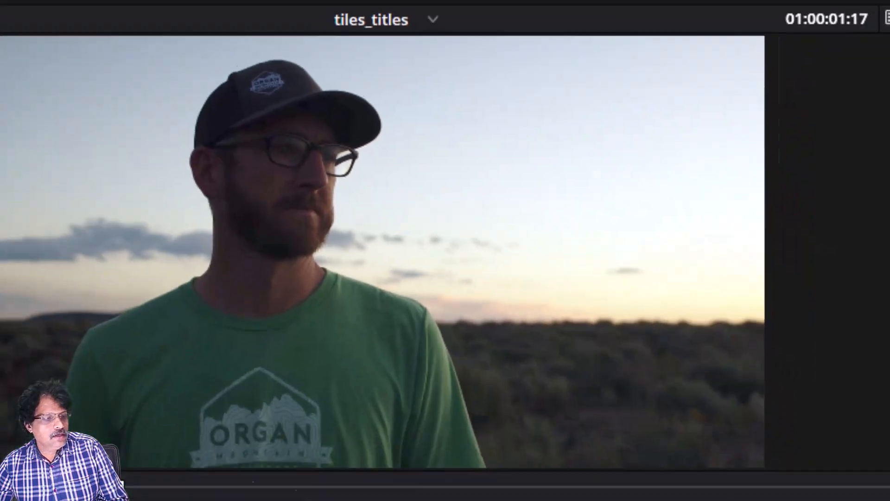
pyautogui.hotkey('alt', 'v')
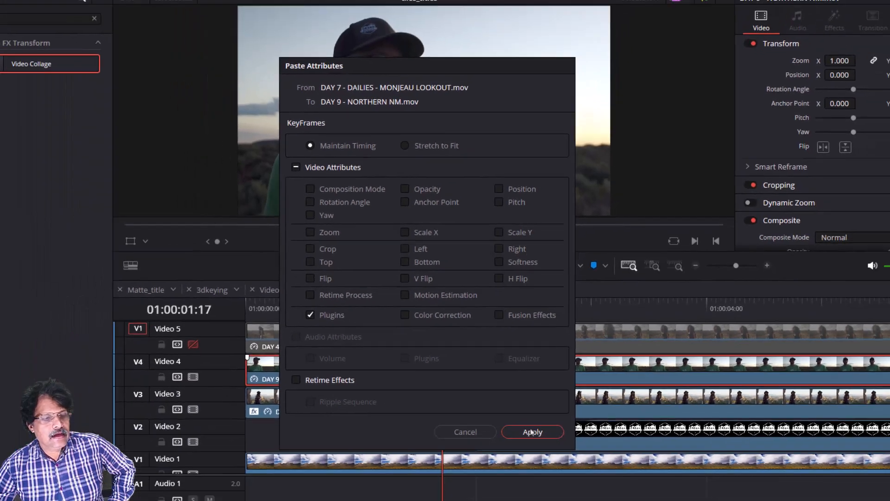
pyautogui.click(534, 479)
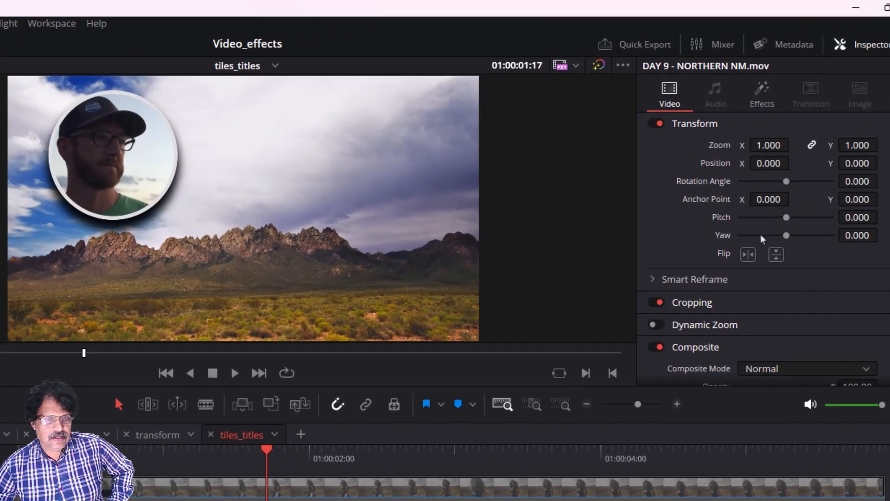
# Assign the DAY 9 - NORTHERN NM.mov clip to Tile 2 in its Video Collage effect
pyautogui.click(764, 96)
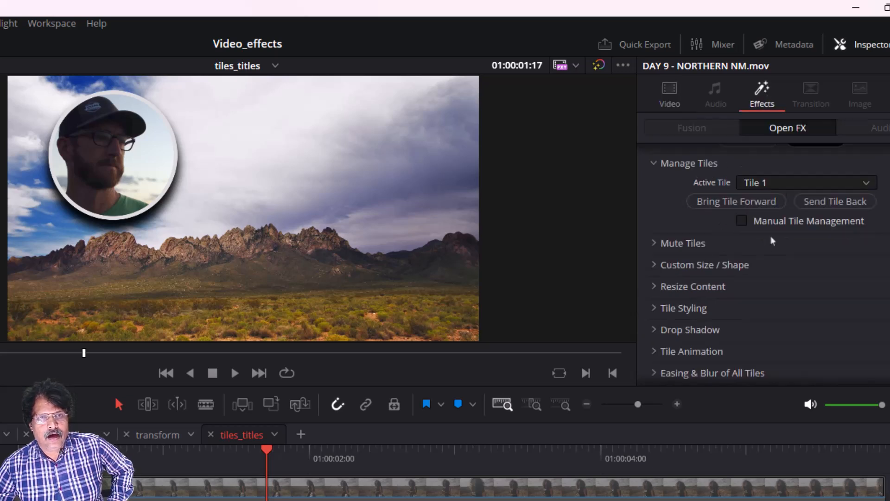
pyautogui.click(774, 186)
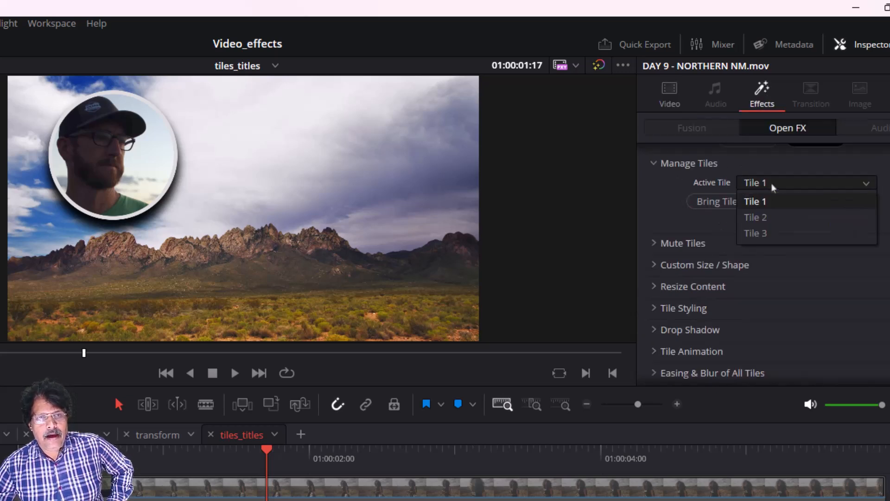
pyautogui.click(768, 217)
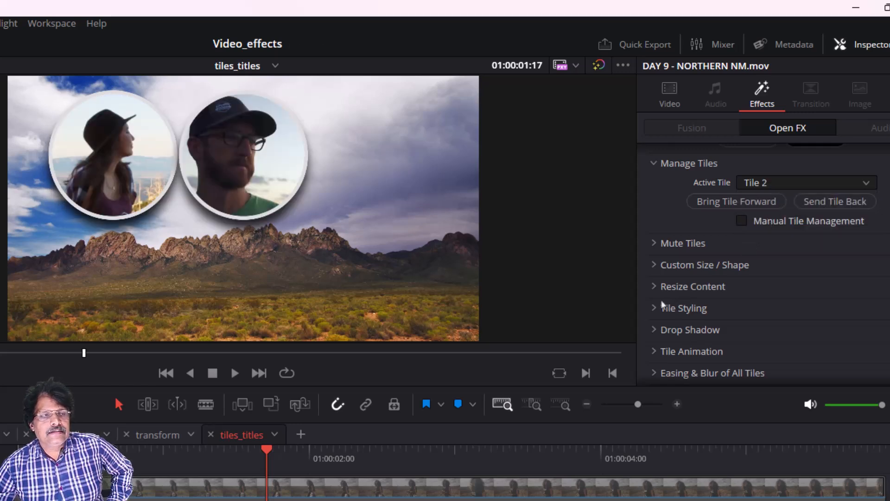
# Reframe the man inside Tile 2 with Pan 0.085, Tilt 0.054 and Zoom 0.807, and scrub to 01:00:01:08 to check
pyautogui.click(654, 286)
pyautogui.scroll(-2, 691, 275)
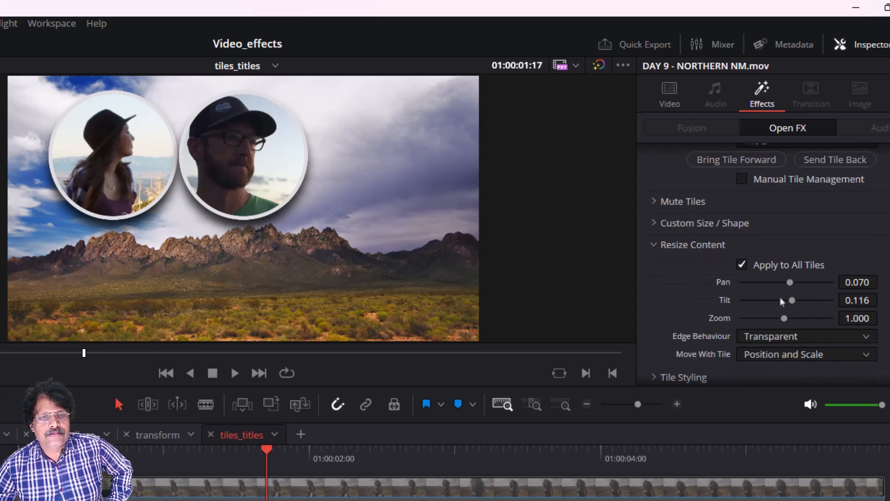
pyautogui.moveTo(786, 321); pyautogui.dragTo(774, 320)
pyautogui.moveTo(791, 285); pyautogui.dragTo(789, 295)
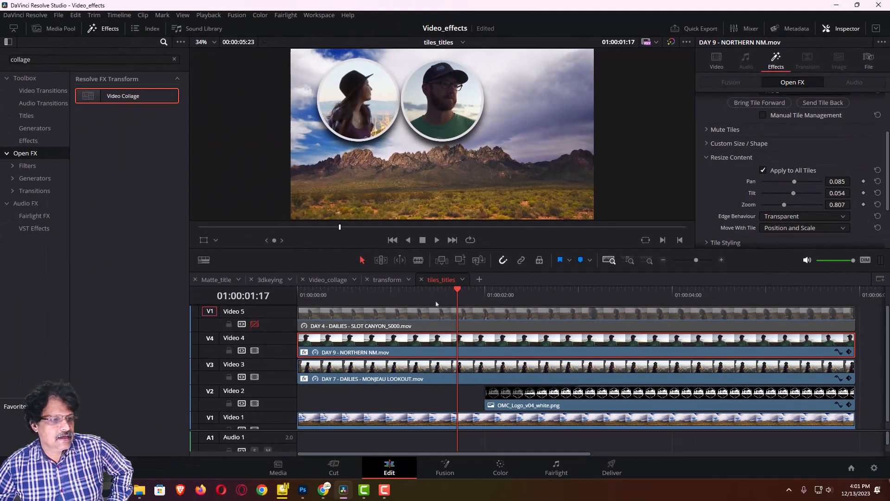
pyautogui.moveTo(433, 296); pyautogui.dragTo(421, 380)
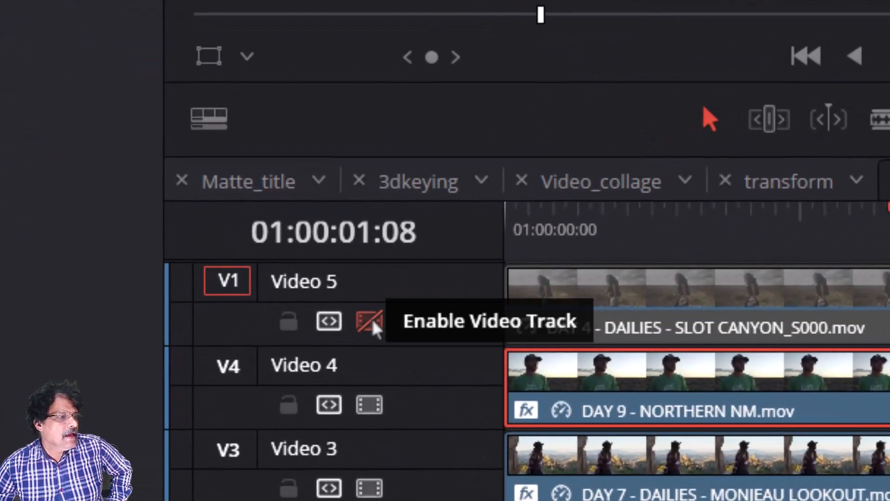
# Enable the Video 5 track and paste only the Plugins attributes onto DAY 4 - DAILIES - SLOT CANYON_S000.mov, maintaining keyframe timing
pyautogui.click(371, 316)
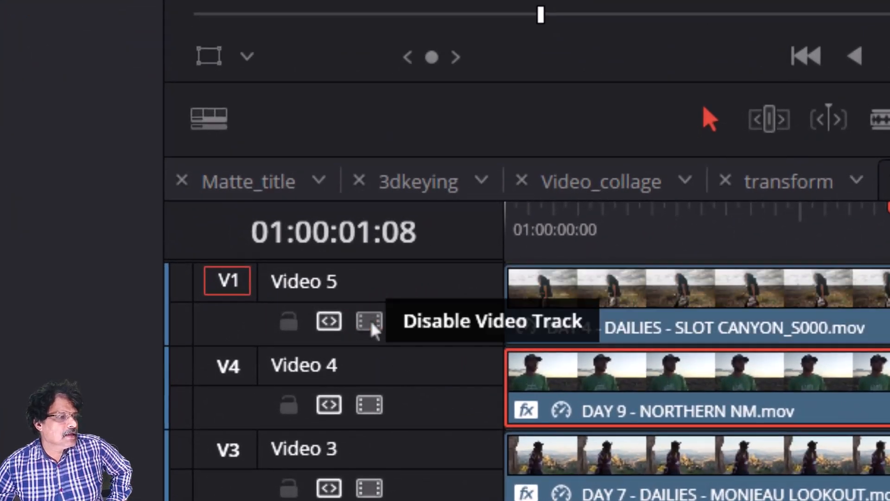
pyautogui.click(726, 294)
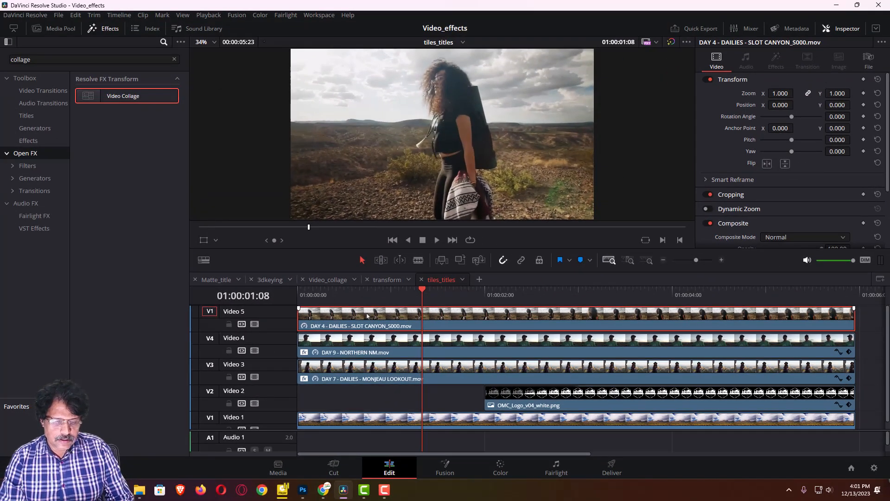
pyautogui.hotkey('alt', 'v')
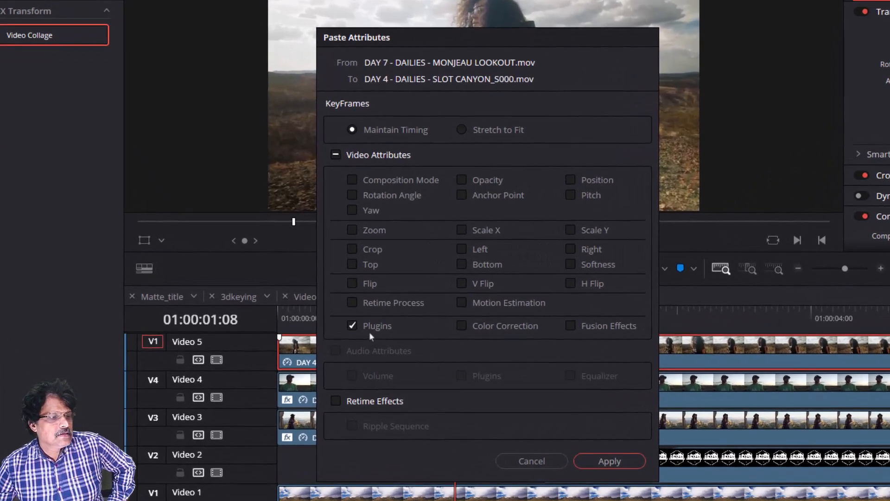
pyautogui.click(610, 461)
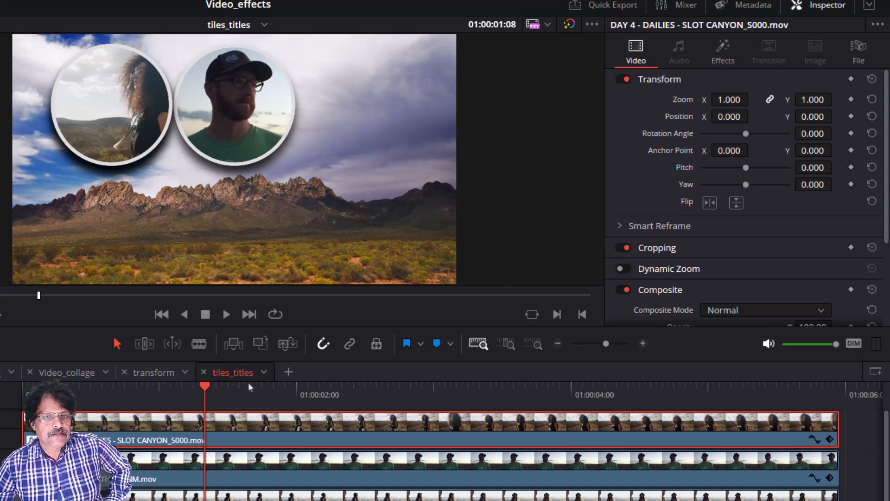
# Assign the DAY 4 - DAILIES - SLOT CANYON_S000.mov clip to Tile 3 in its Video Collage effect
pyautogui.click(723, 57)
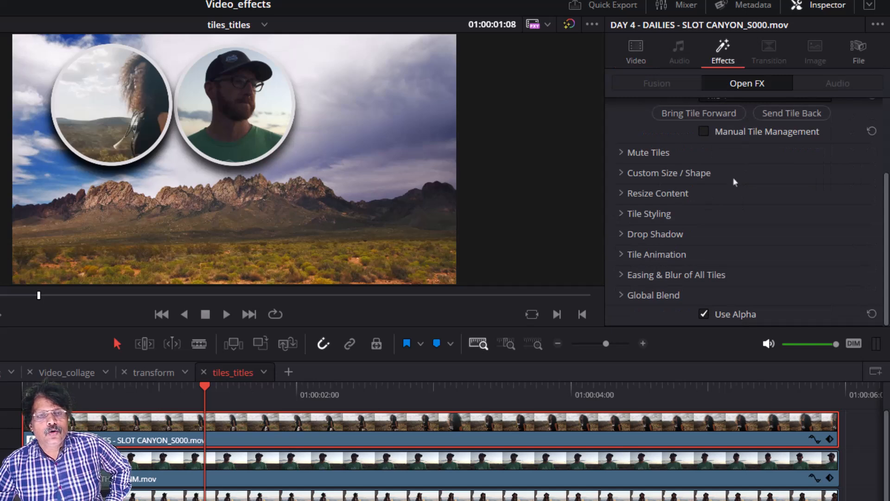
pyautogui.scroll(3, 733, 177)
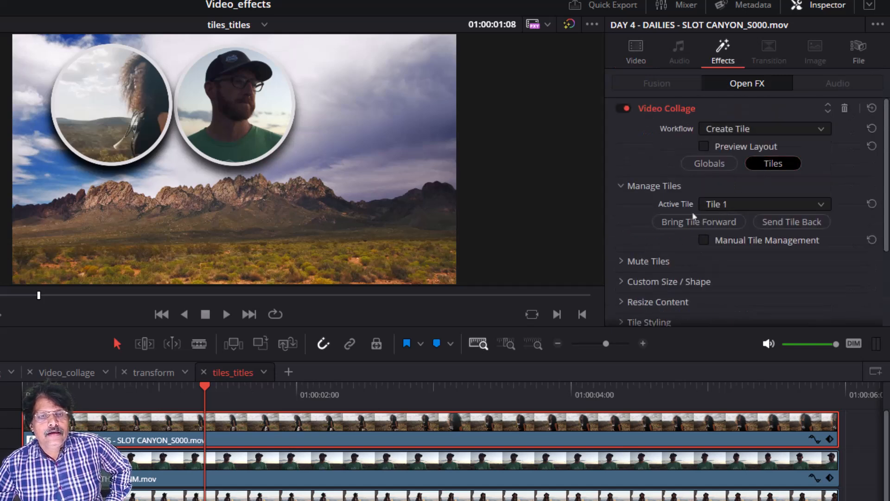
pyautogui.click(728, 205)
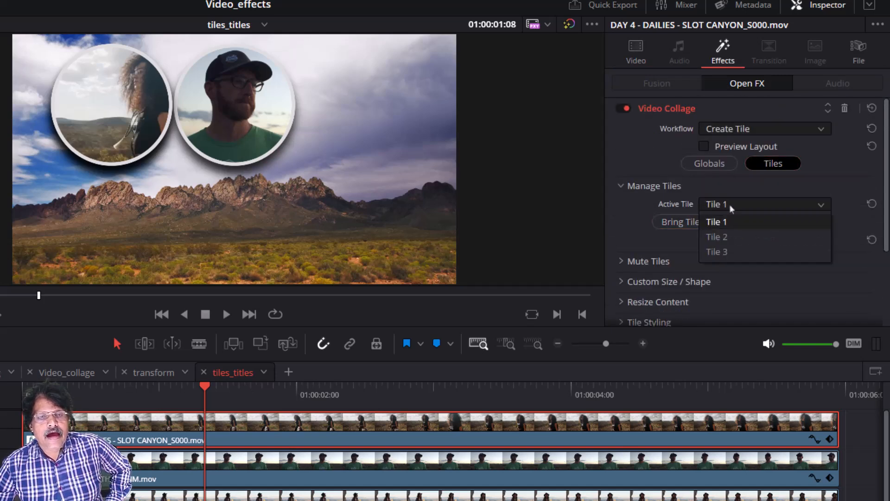
pyautogui.click(721, 251)
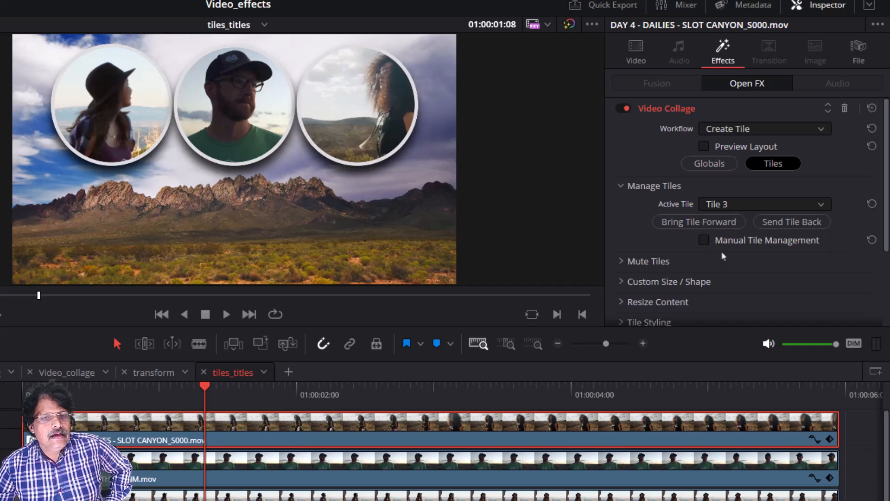
# Reframe the woman inside Tile 3 by resizing its content with Pan -0.023, Tilt 0.132 and Zoom 0.969
pyautogui.scroll(-2, 720, 252)
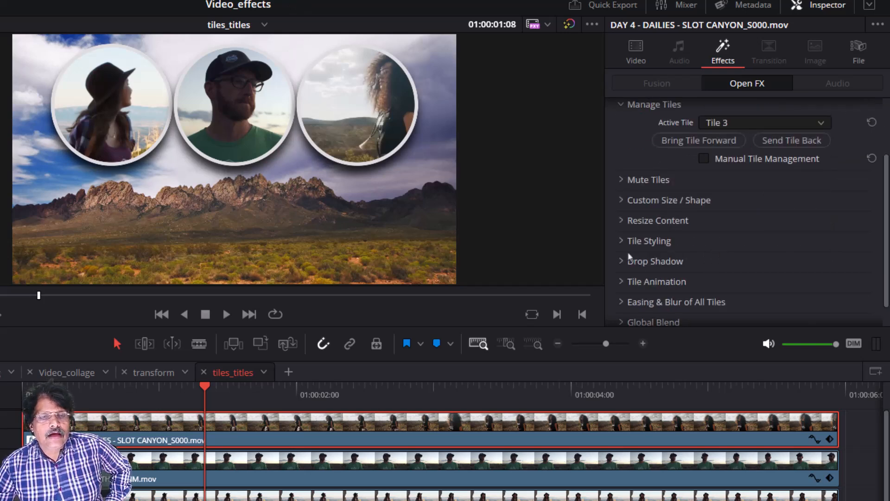
pyautogui.click(621, 221)
pyautogui.scroll(-1, 621, 221)
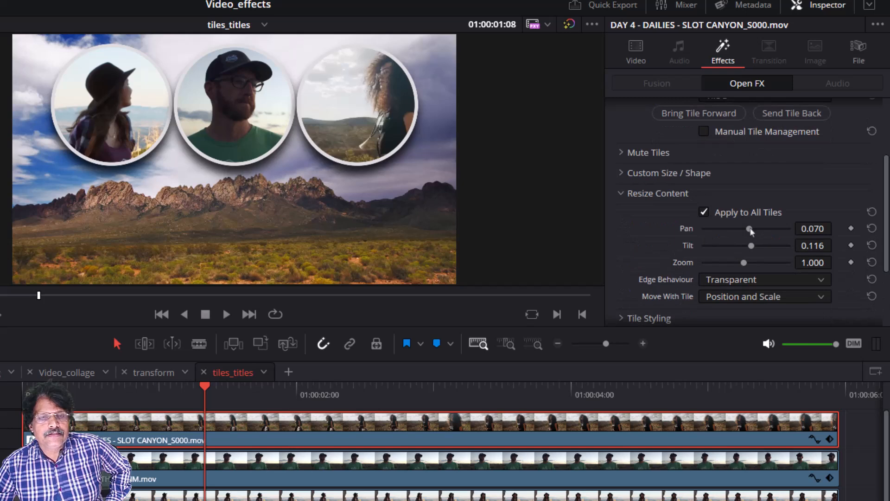
pyautogui.moveTo(750, 230); pyautogui.dragTo(745, 231)
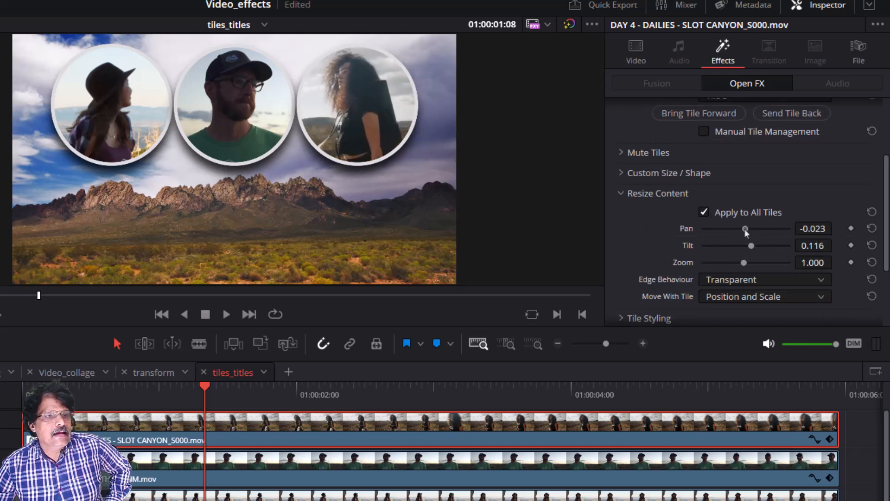
pyautogui.moveTo(751, 247); pyautogui.dragTo(743, 265)
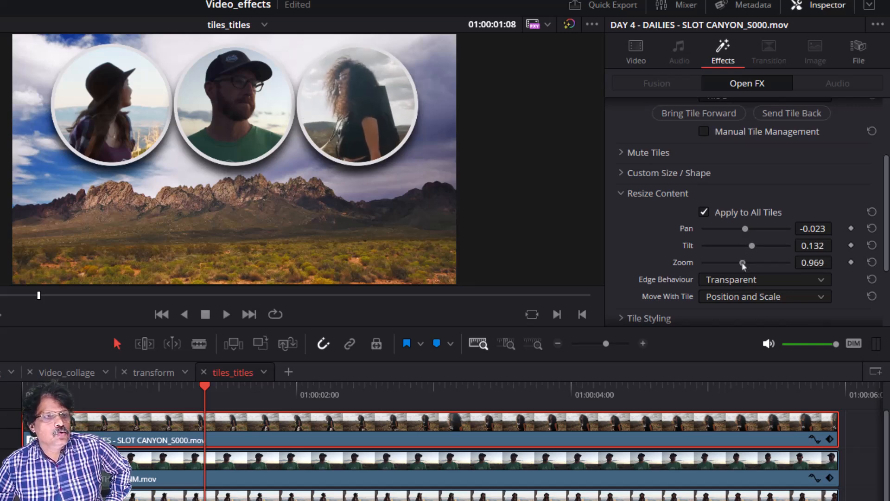
# Play the tiles_titles timeline from the start, then replay it to check the three tiles' fly-in and the logo's fade
pyautogui.moveTo(204, 389); pyautogui.dragTo(22, 406)
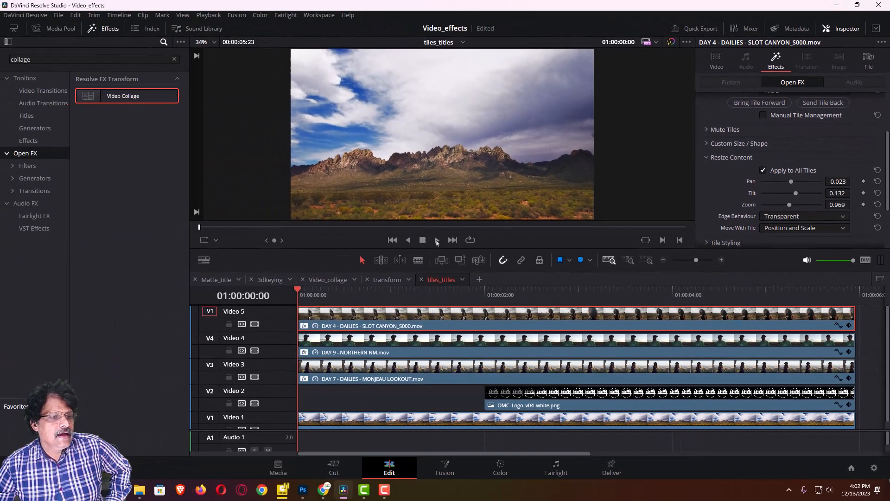
pyautogui.click(226, 314)
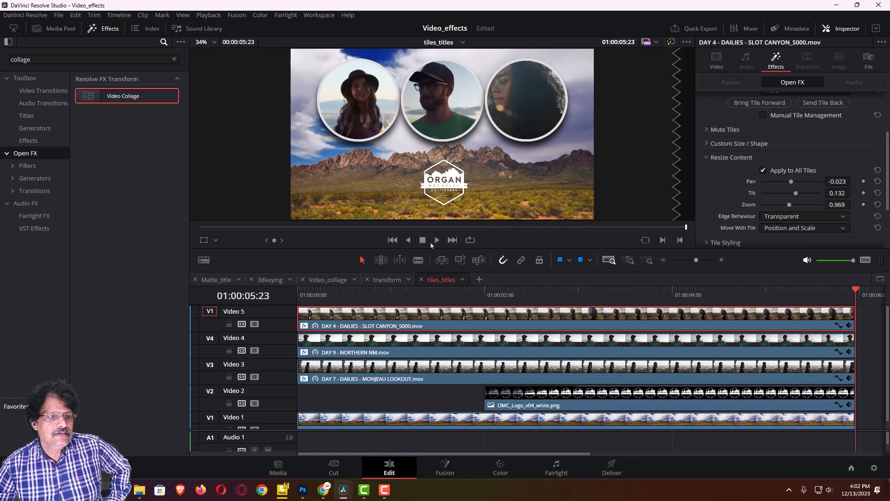
pyautogui.click(392, 240)
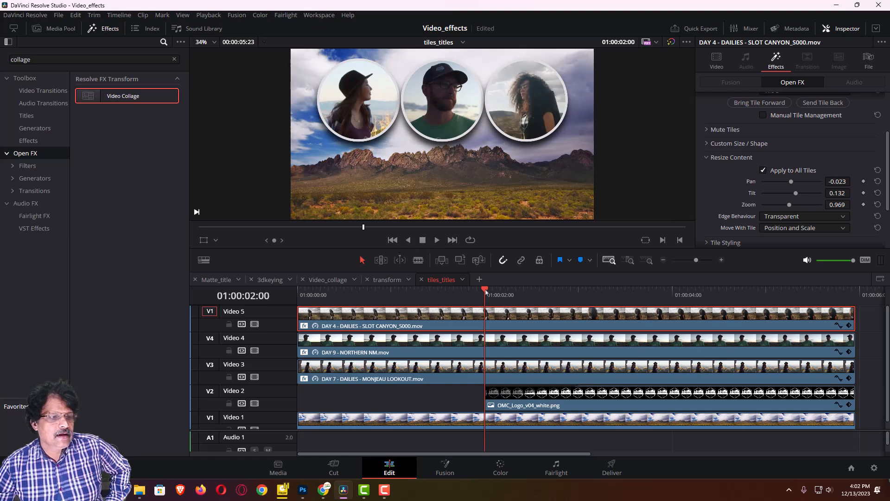
pyautogui.press('Up')
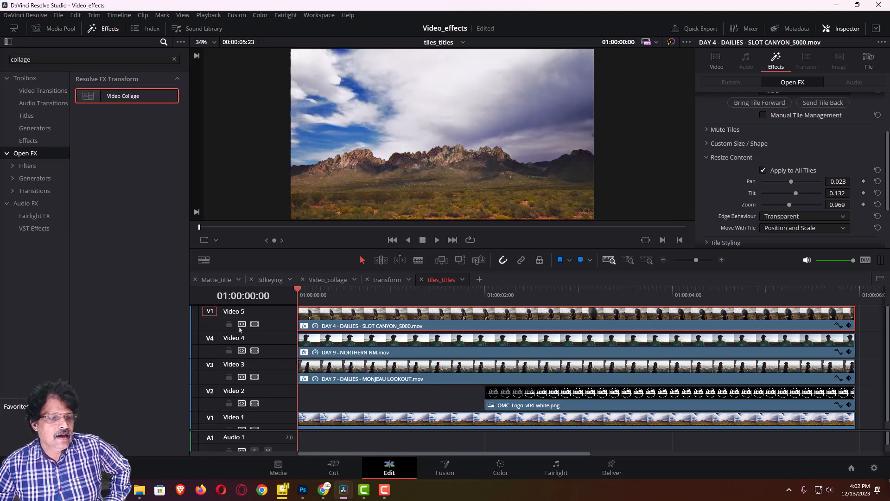
pyautogui.click(437, 241)
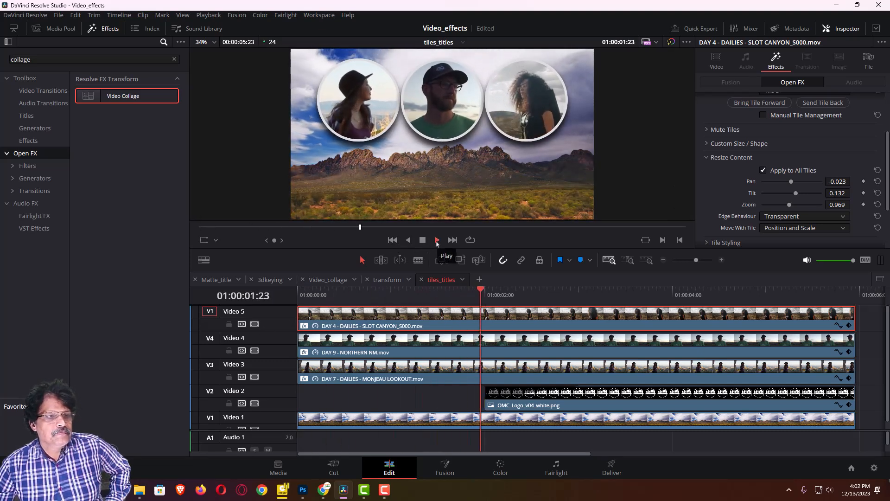